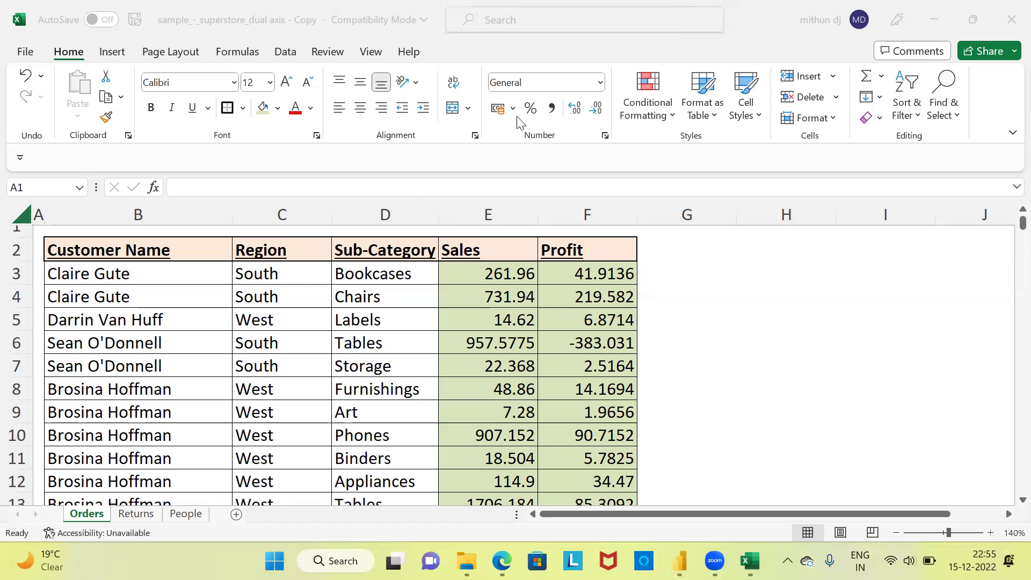
- Examine the Orders sheet's Customer Name, Region, Sub-Category, Sales and Profit headers, the first record and the Sub-Category column
{"action": "left_click", "coordinate": [47, 231]}
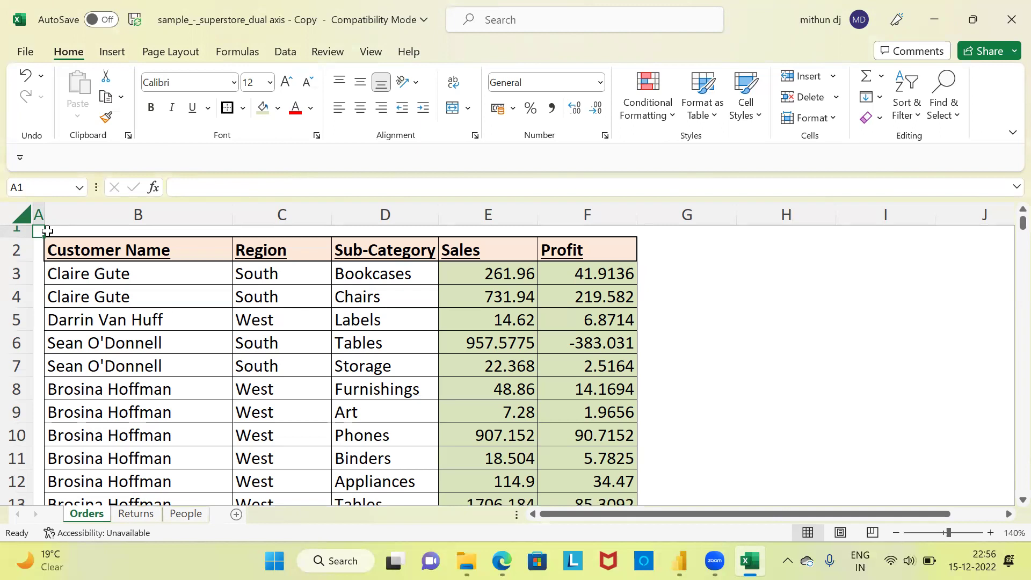
{"action": "left_click", "coordinate": [99, 253]}
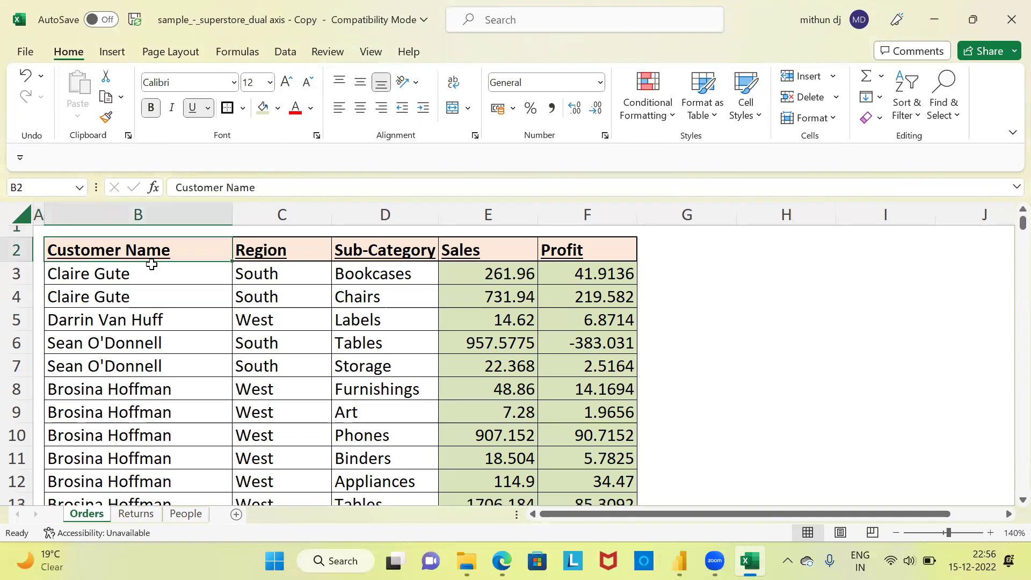
{"action": "left_click", "coordinate": [261, 254]}
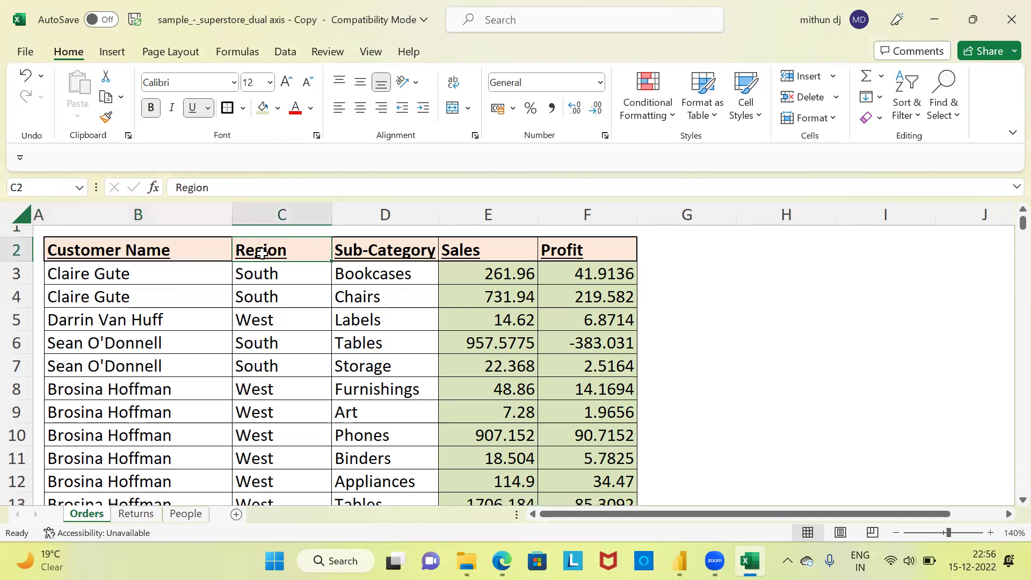
{"action": "left_click", "coordinate": [375, 252]}
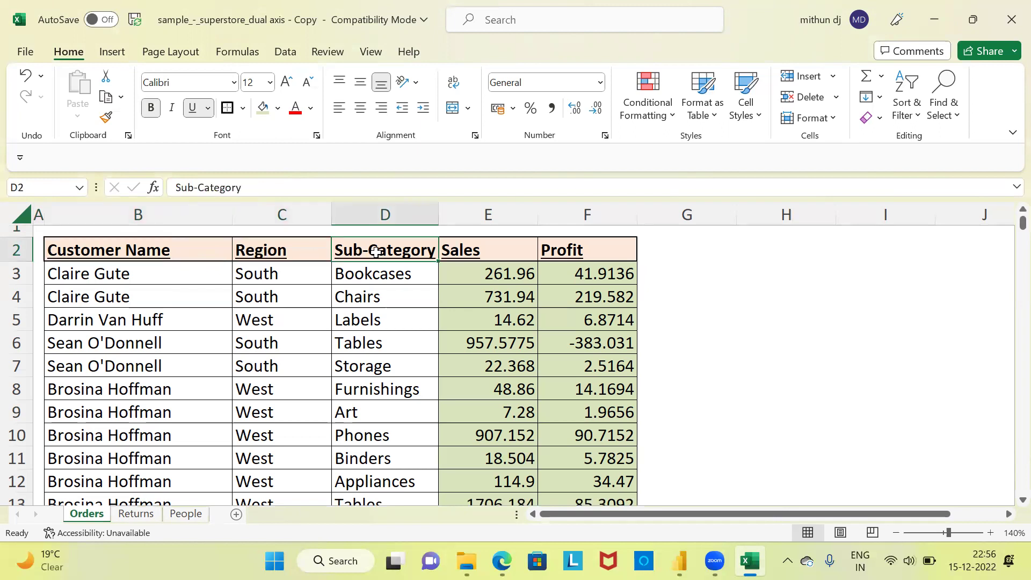
{"action": "left_click", "coordinate": [466, 250]}
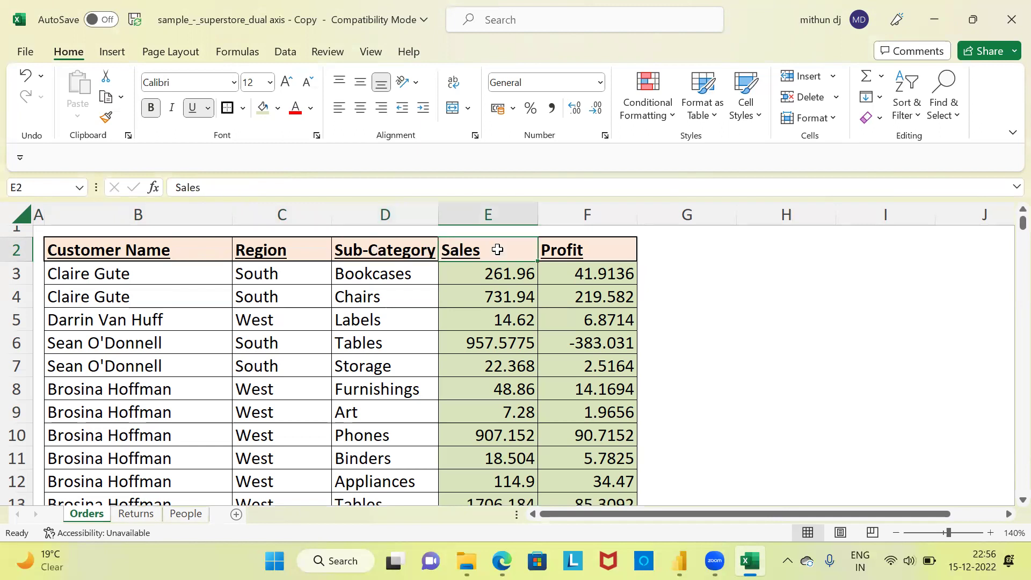
{"action": "left_click", "coordinate": [578, 250]}
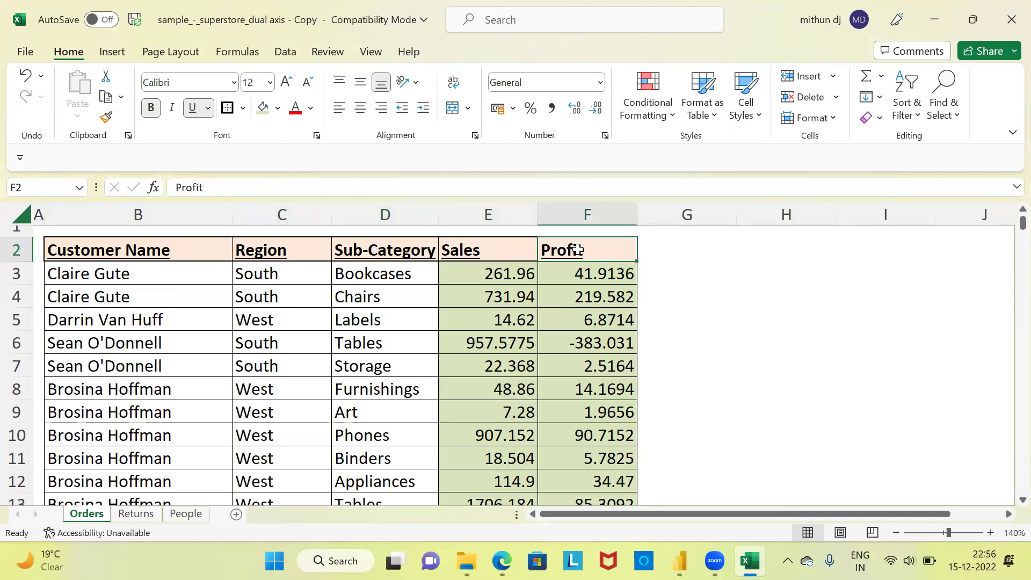
{"action": "left_click", "coordinate": [168, 278]}
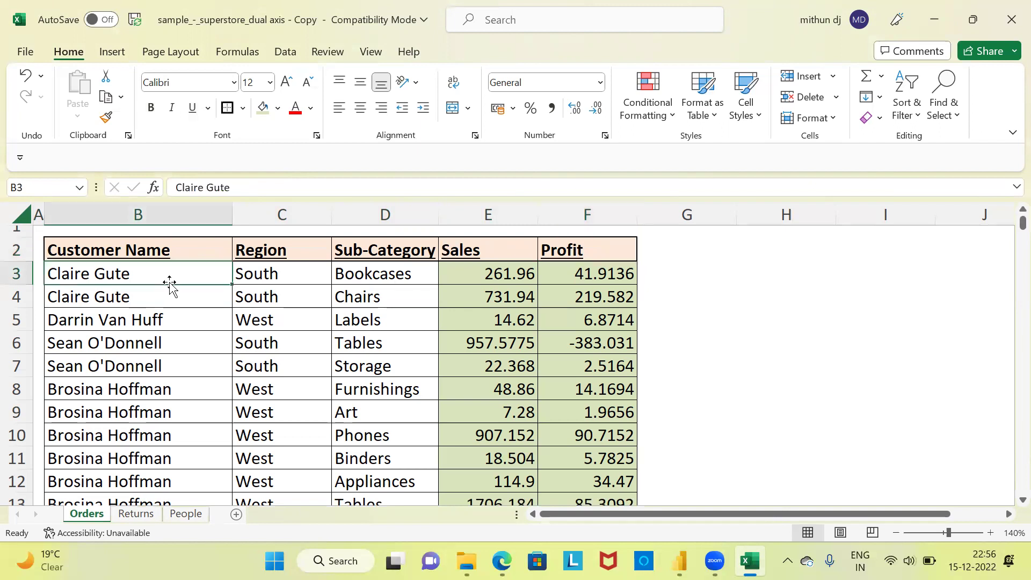
{"action": "left_click", "coordinate": [249, 280]}
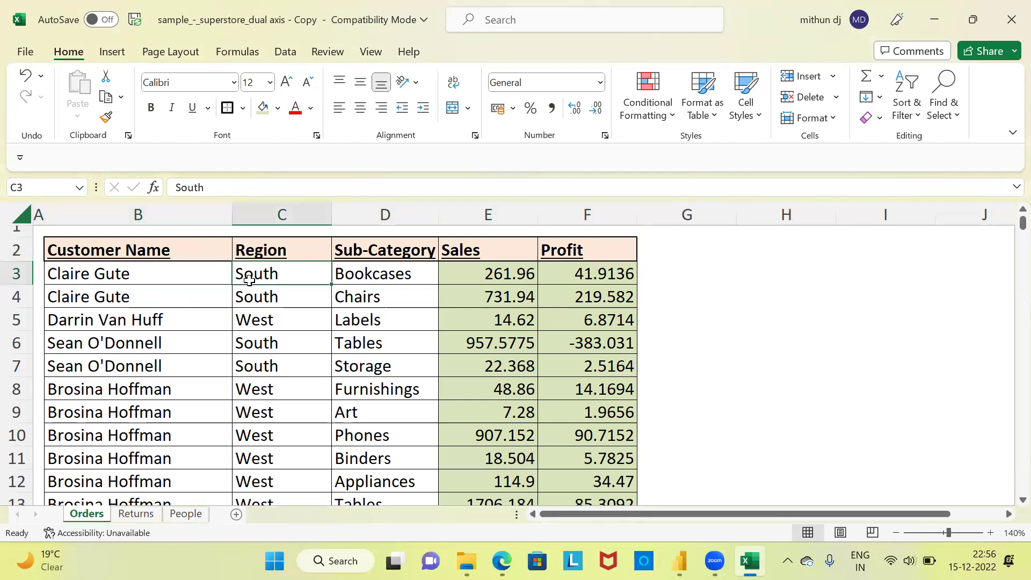
{"action": "left_click", "coordinate": [352, 275]}
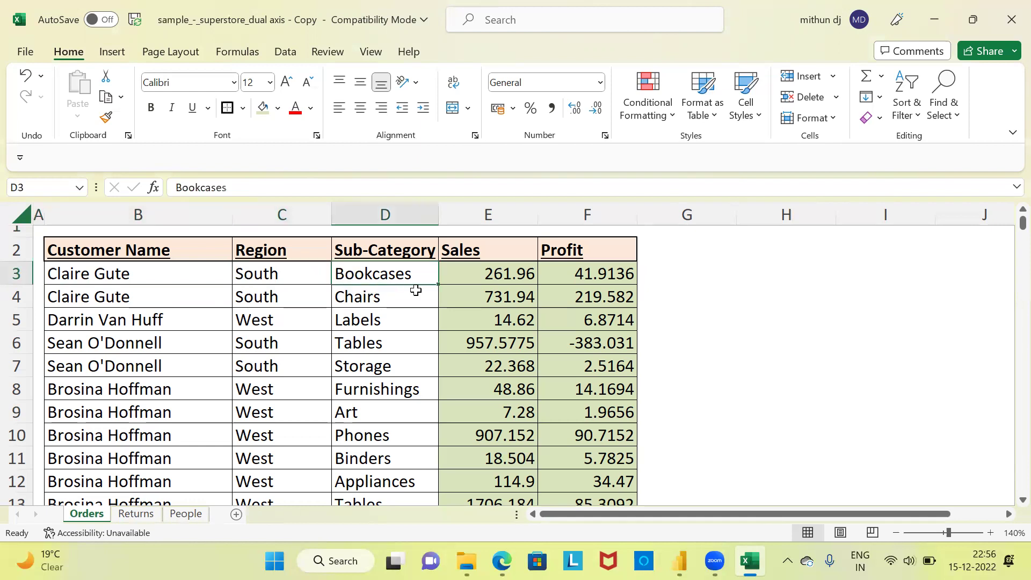
{"action": "left_click", "coordinate": [487, 276]}
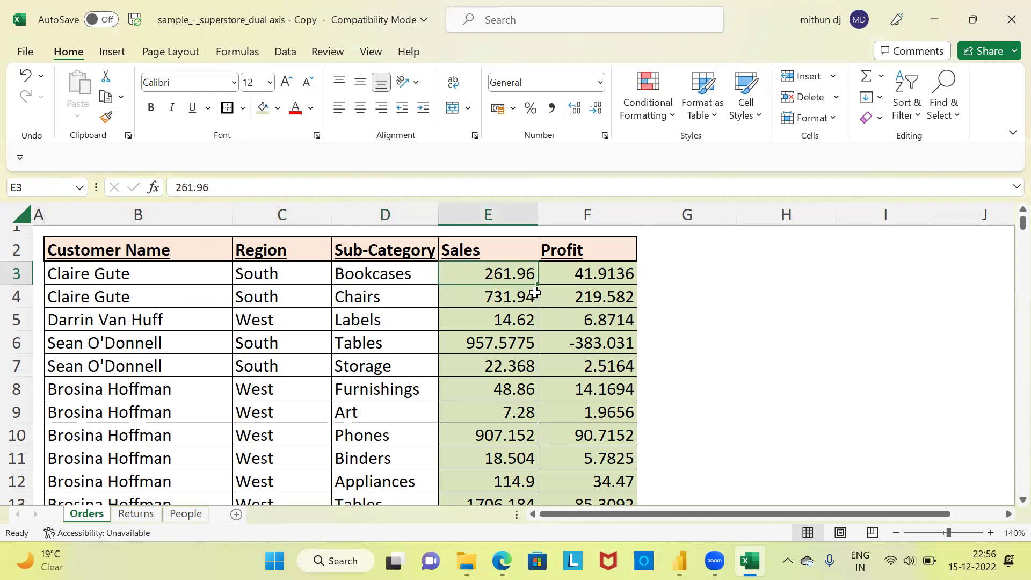
{"action": "left_click", "coordinate": [590, 282]}
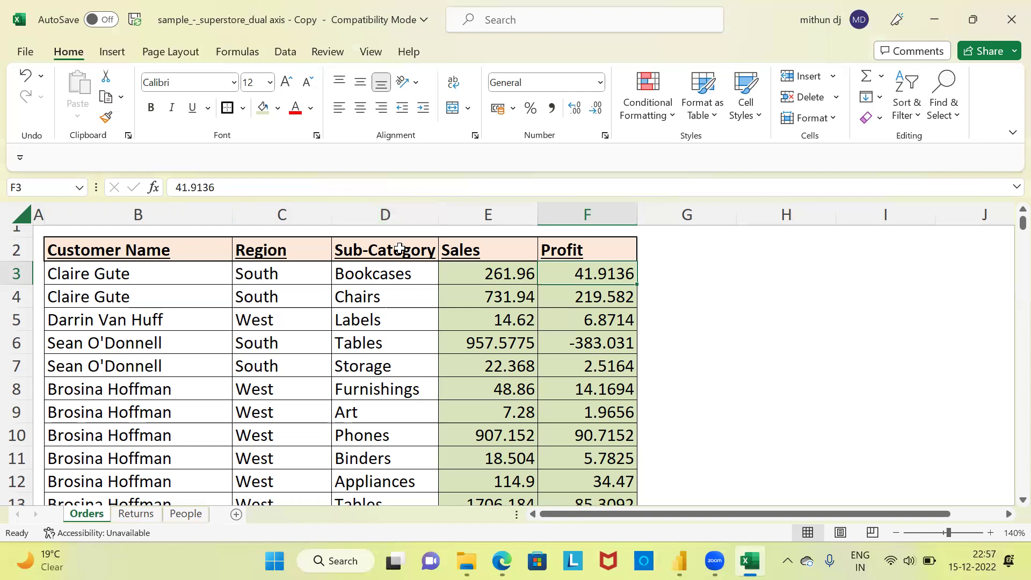
{"action": "left_click", "coordinate": [395, 216]}
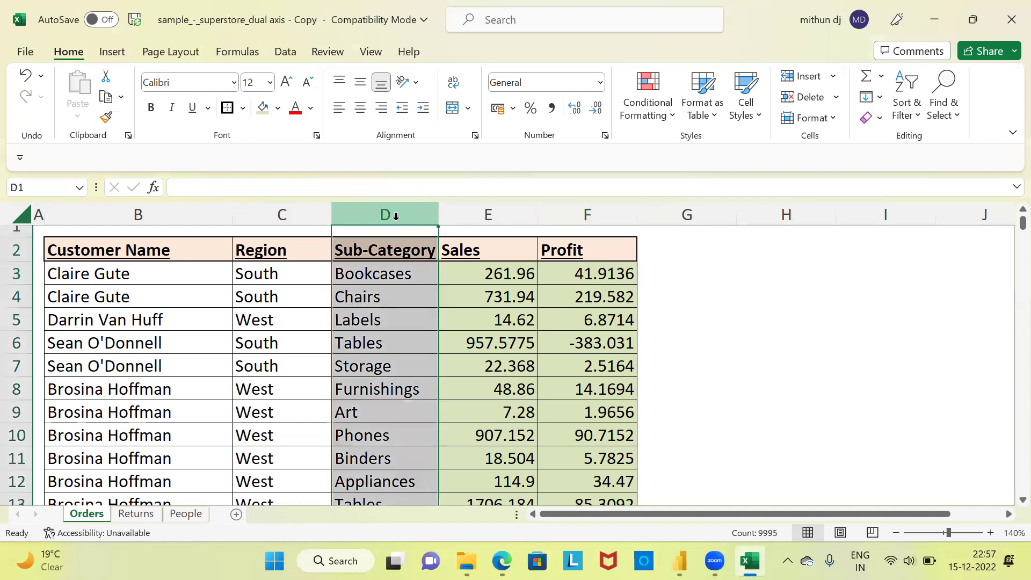
{"action": "left_click", "coordinate": [280, 232]}
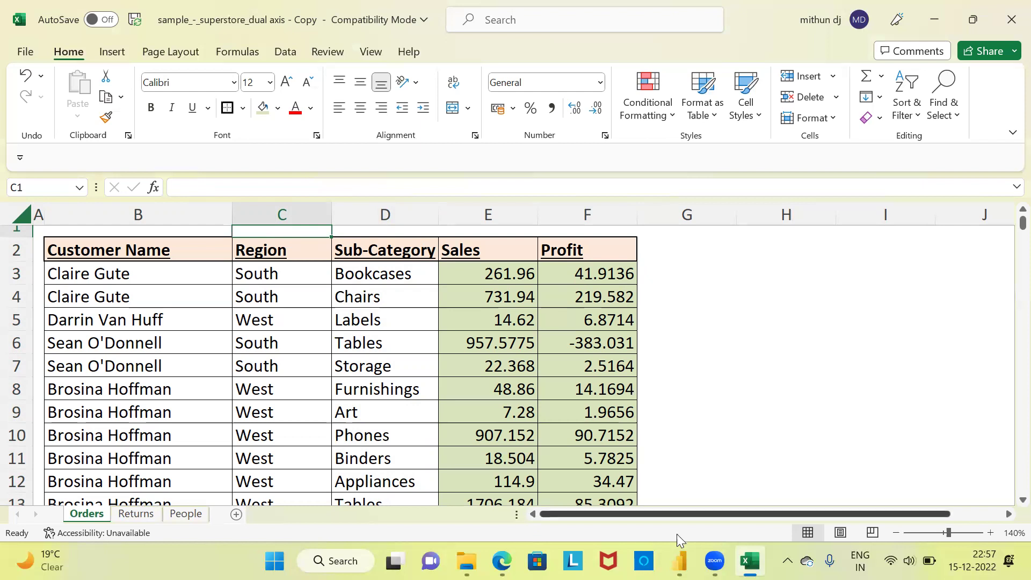
- Switch to Power BI Desktop, add a line and clustered column chart to Page 1 and enlarge it across the canvas
{"action": "mouse_move", "coordinate": [679, 561]}
{"action": "left_click", "coordinate": [667, 486]}
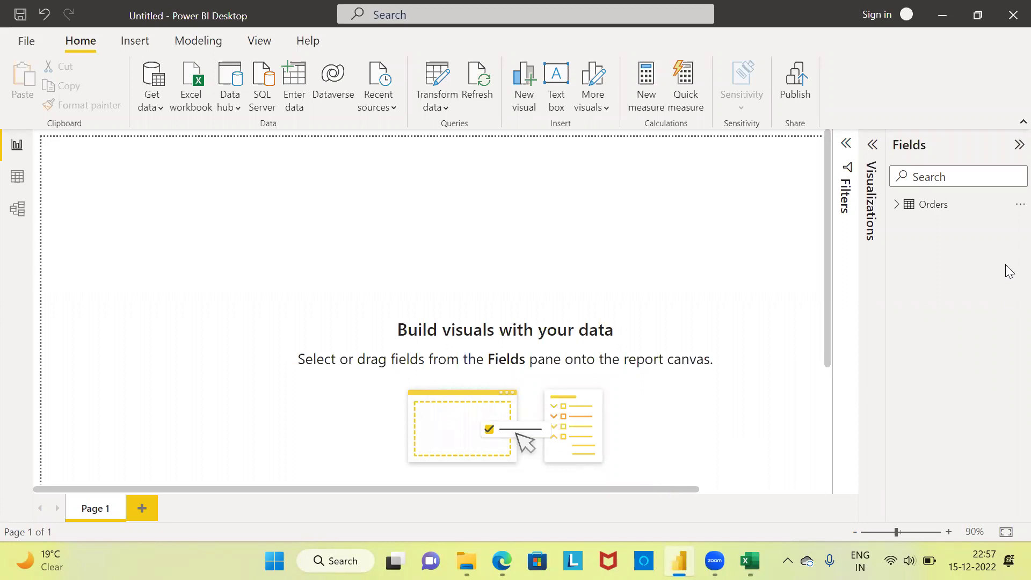
{"action": "left_click", "coordinate": [1012, 154]}
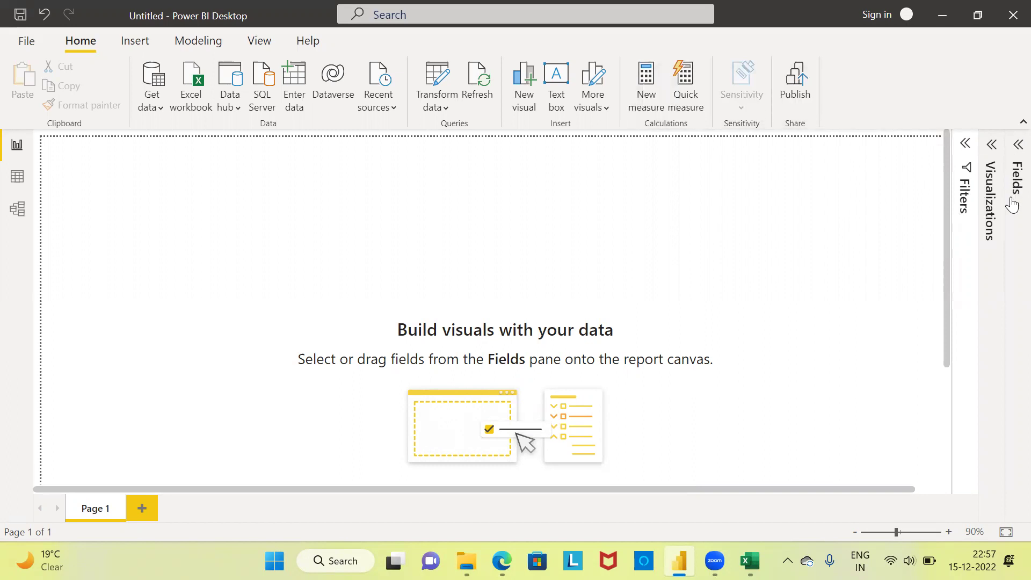
{"action": "left_click", "coordinate": [993, 155]}
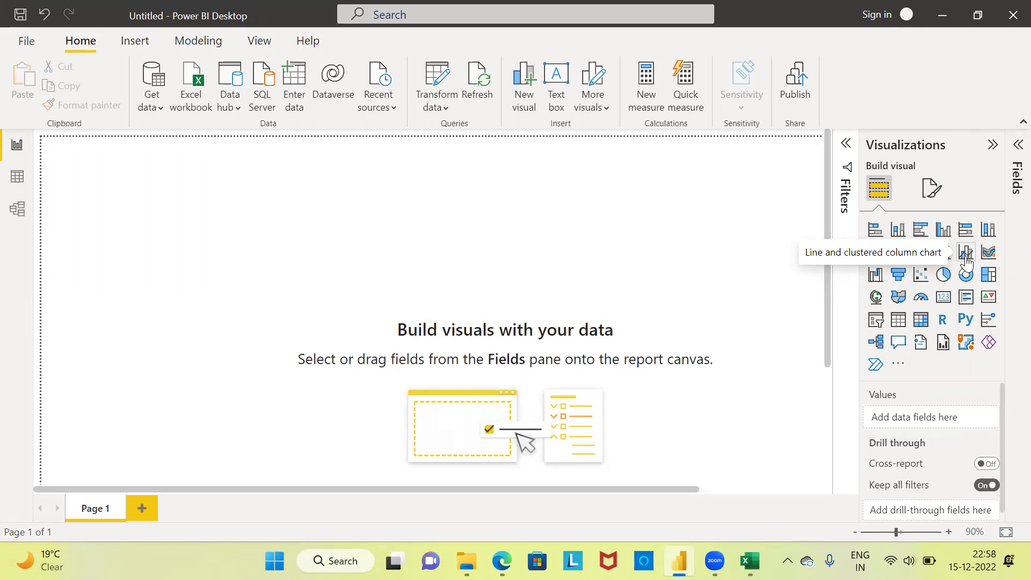
{"action": "left_click", "coordinate": [966, 252]}
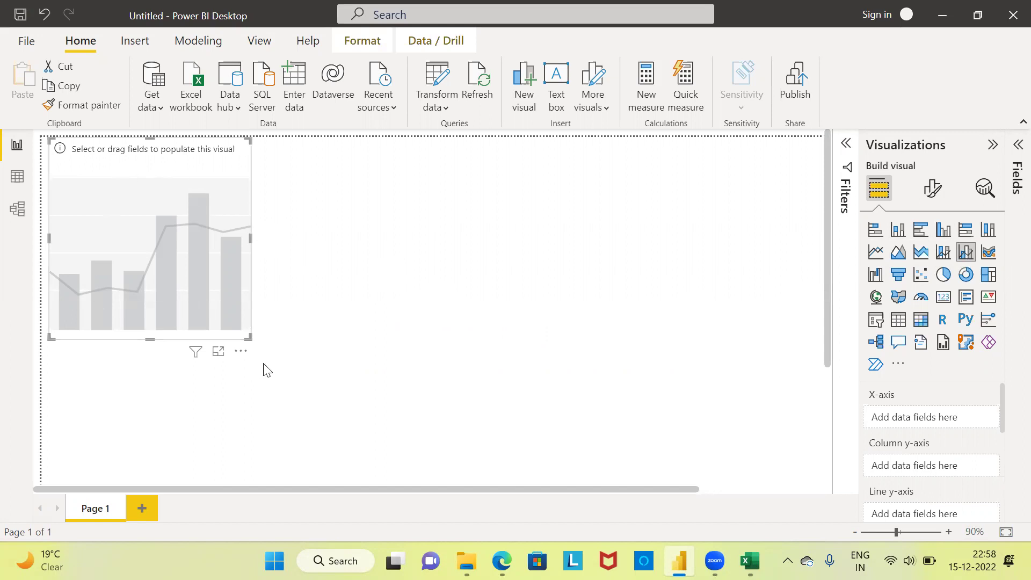
{"action": "left_click_drag", "start_coordinate": [246, 334], "coordinate": [594, 397]}
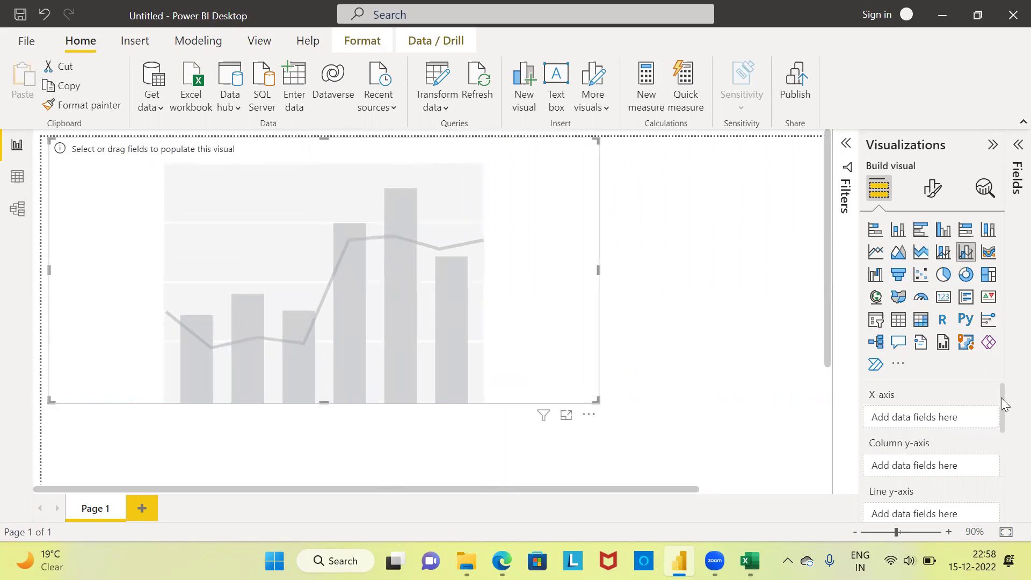
- Assign Sub-Category from the Orders table to the chart's X-axis and Sales to its column y-axis
{"action": "mouse_move", "coordinate": [999, 397]}
{"action": "left_mouse_down"}
{"action": "mouse_move", "coordinate": [1000, 418]}
{"action": "mouse_move", "coordinate": [1000, 396]}
{"action": "mouse_move", "coordinate": [1001, 410]}
{"action": "left_mouse_up"}
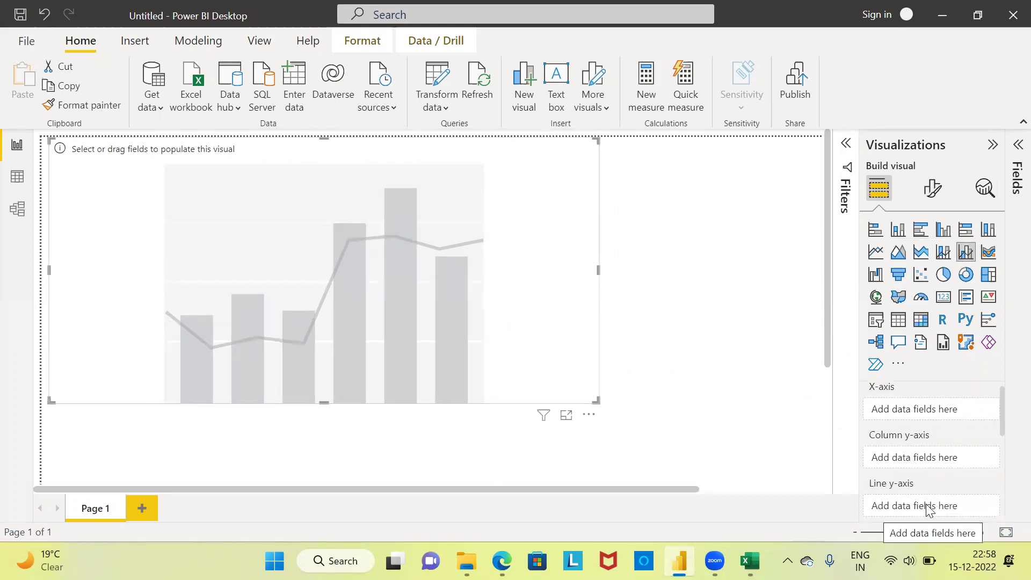
{"action": "left_click", "coordinate": [1013, 154]}
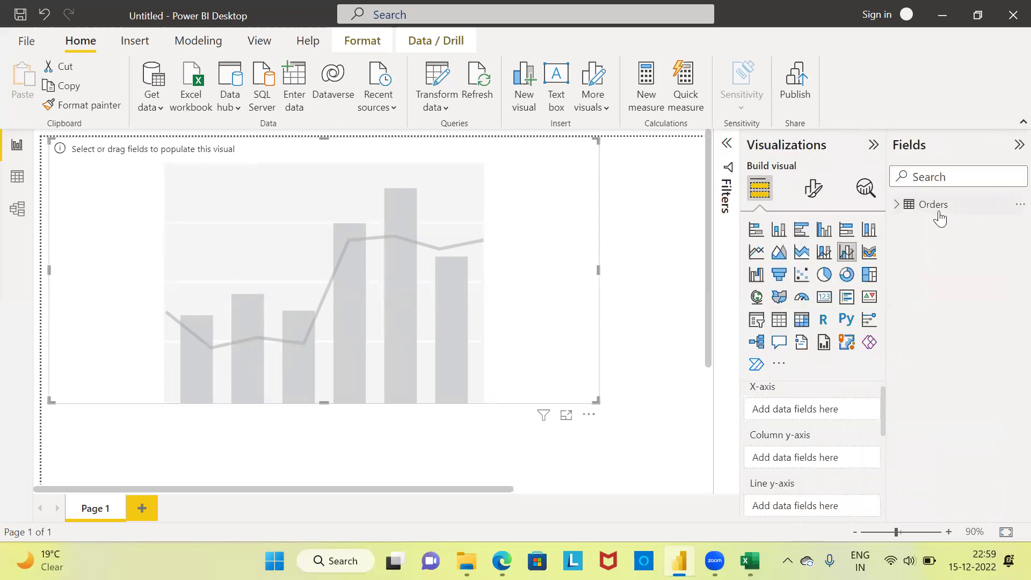
{"action": "left_click", "coordinate": [898, 206]}
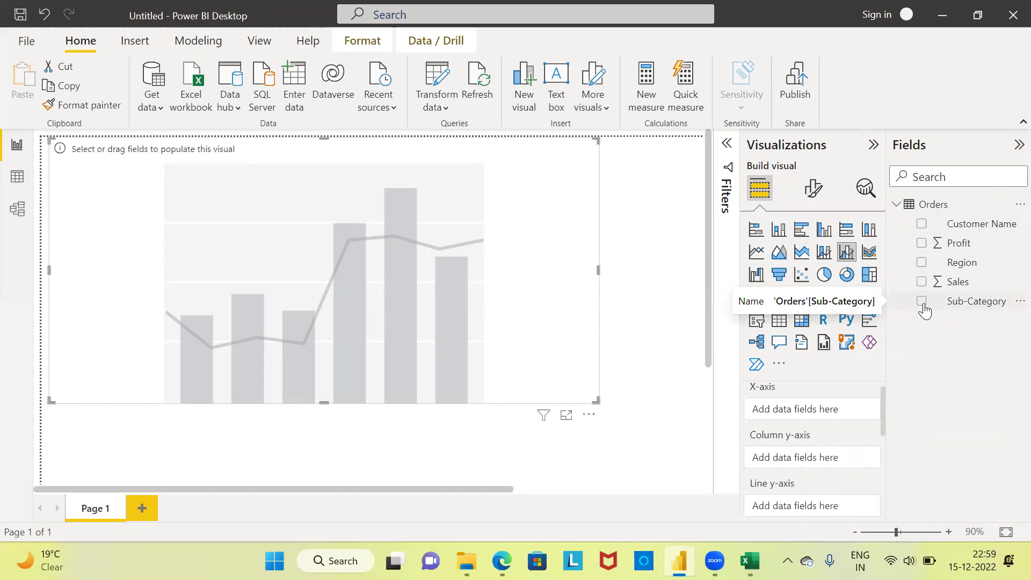
{"action": "left_click_drag", "start_coordinate": [962, 302], "coordinate": [825, 412]}
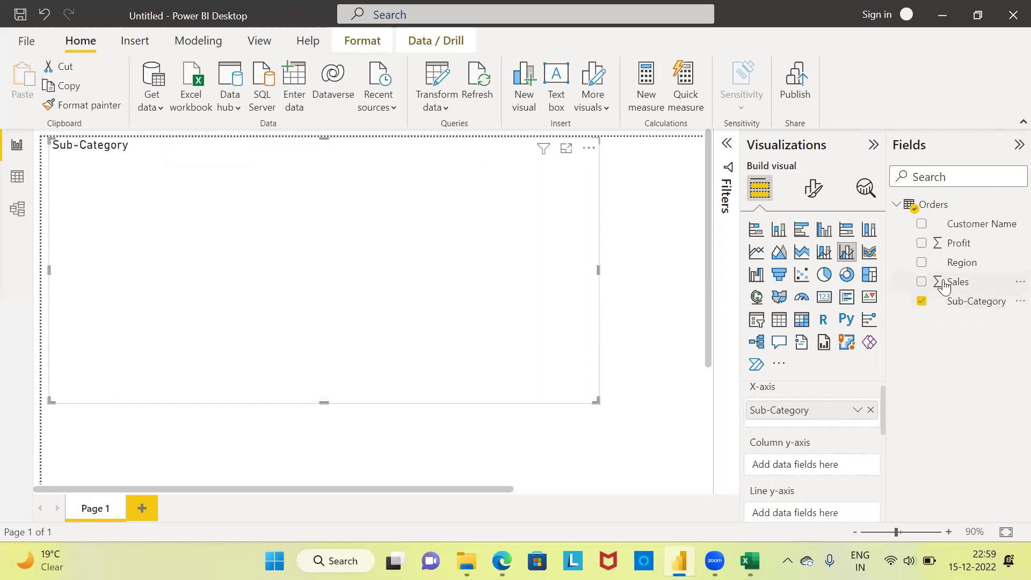
{"action": "left_click_drag", "start_coordinate": [944, 285], "coordinate": [805, 470]}
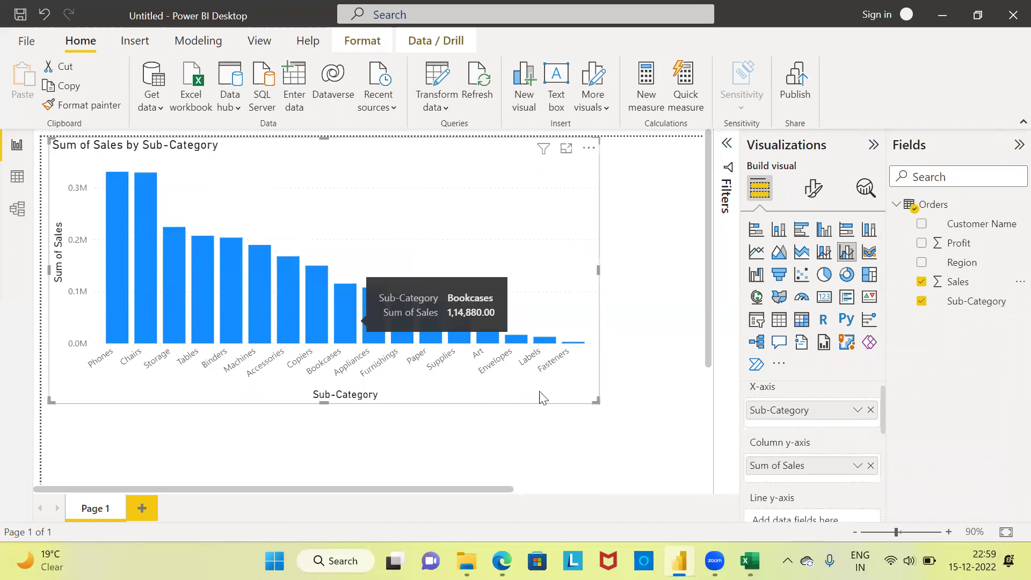
- Assign Profit to the chart's line y-axis and enlarge the chart slightly on the canvas
{"action": "left_click_drag", "start_coordinate": [883, 411], "coordinate": [889, 447]}
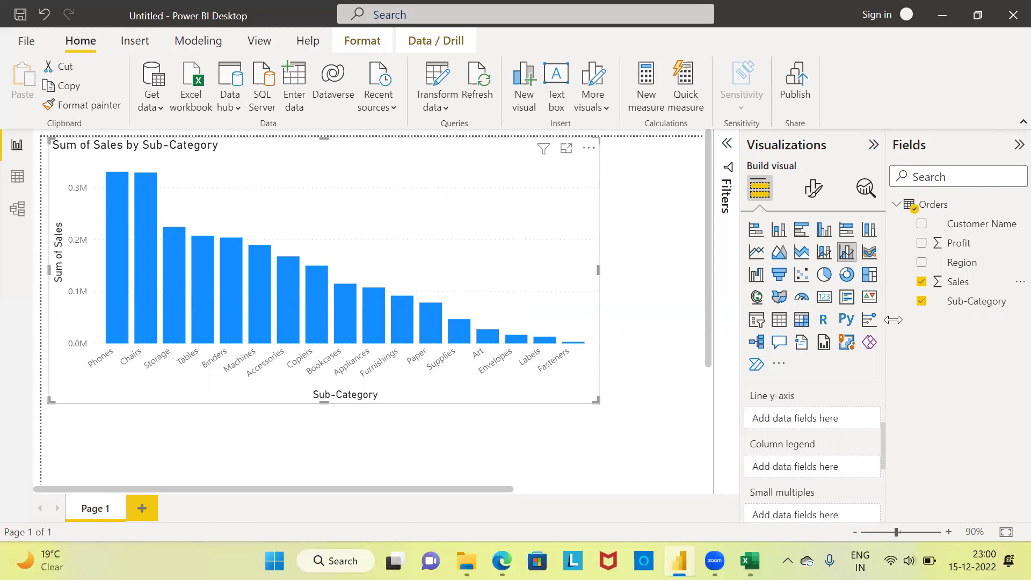
{"action": "left_click_drag", "start_coordinate": [960, 249], "coordinate": [827, 425]}
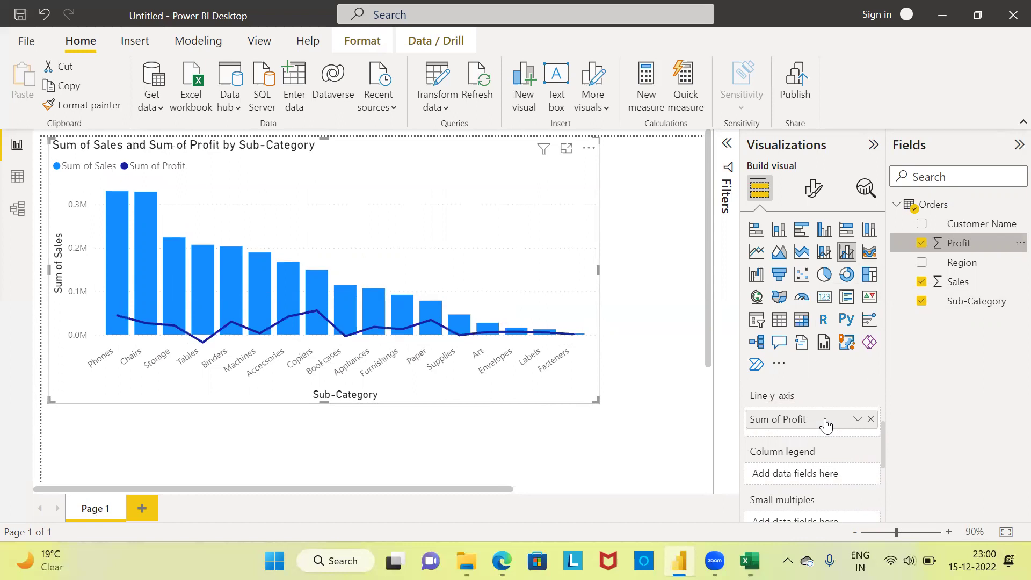
{"action": "left_click_drag", "start_coordinate": [596, 401], "coordinate": [660, 436]}
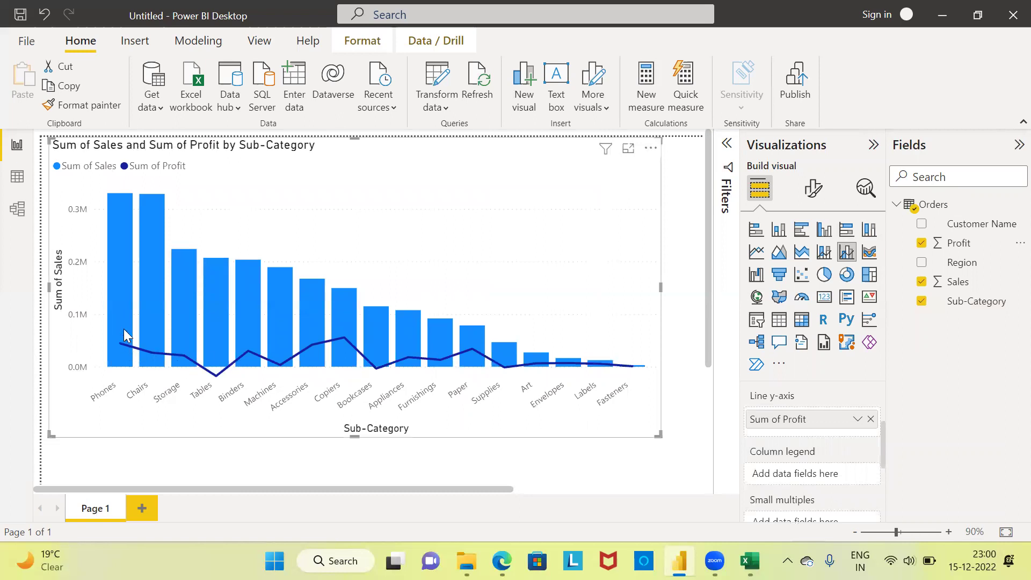
{"action": "mouse_move", "coordinate": [130, 239]}
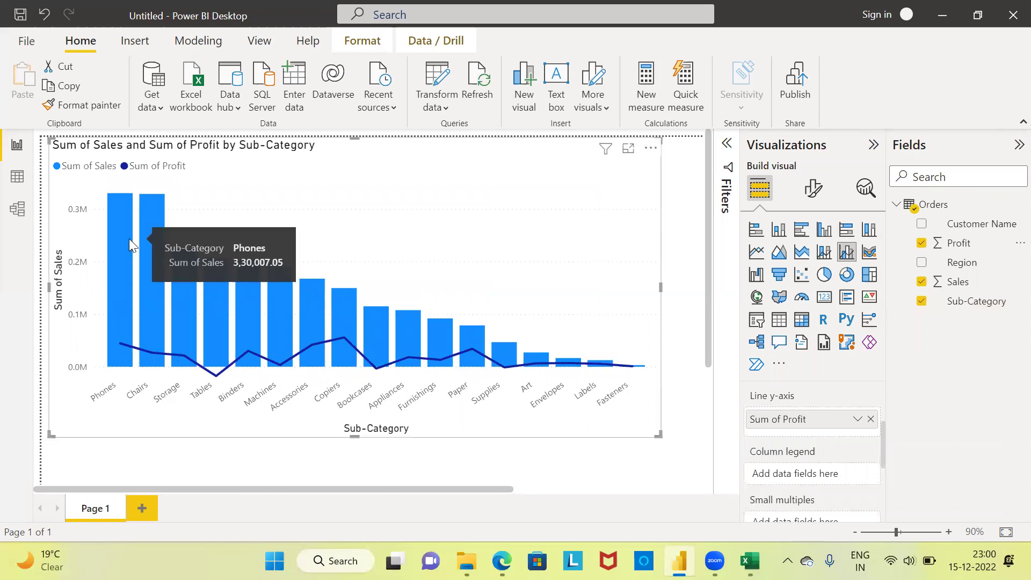
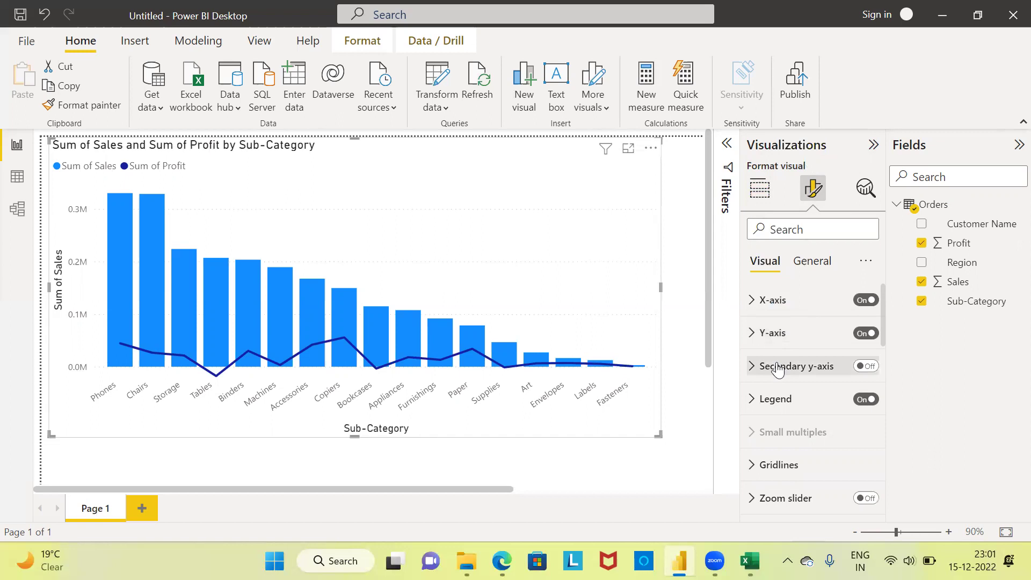
- Set the default colour of the chart's columns to the red theme colour
{"action": "left_click_drag", "start_coordinate": [884, 319], "coordinate": [885, 363]}
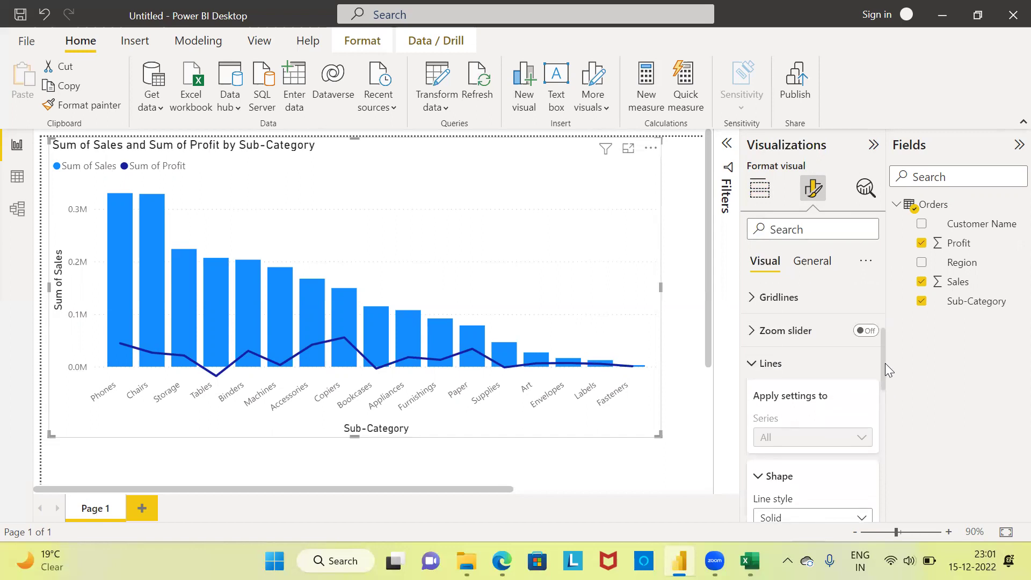
{"action": "left_click", "coordinate": [755, 365]}
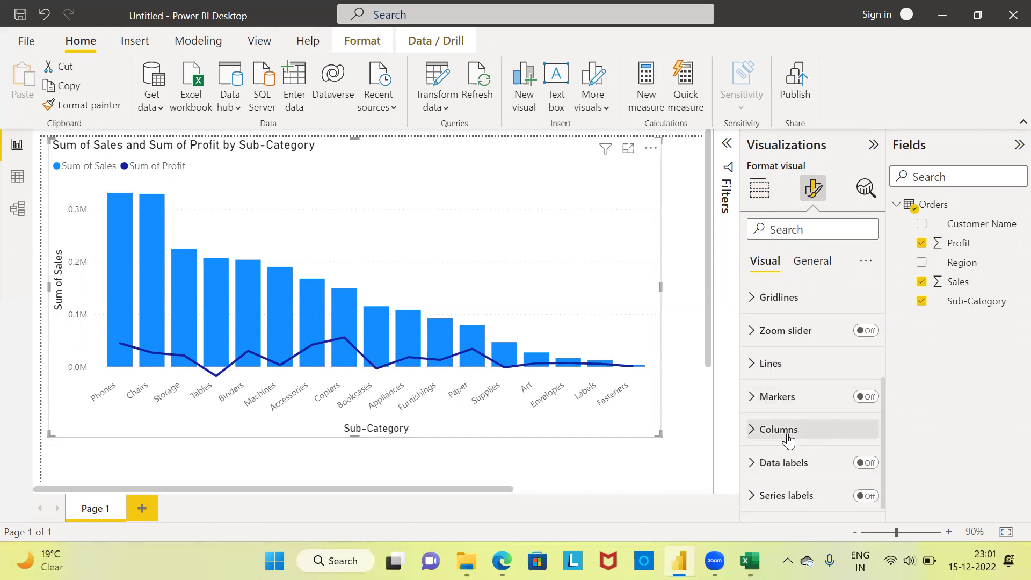
{"action": "left_click", "coordinate": [752, 434]}
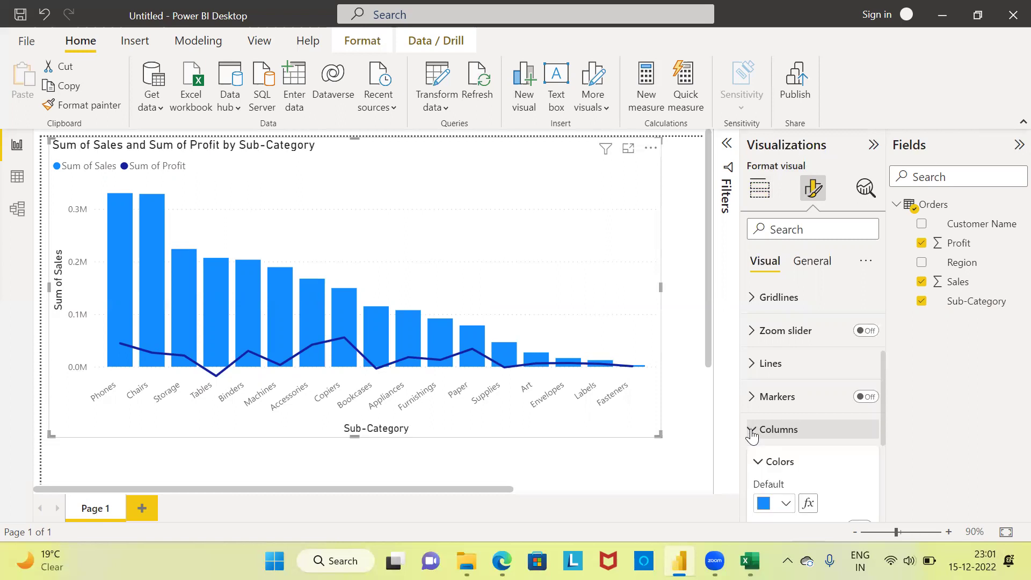
{"action": "left_click_drag", "start_coordinate": [884, 429], "coordinate": [884, 476]}
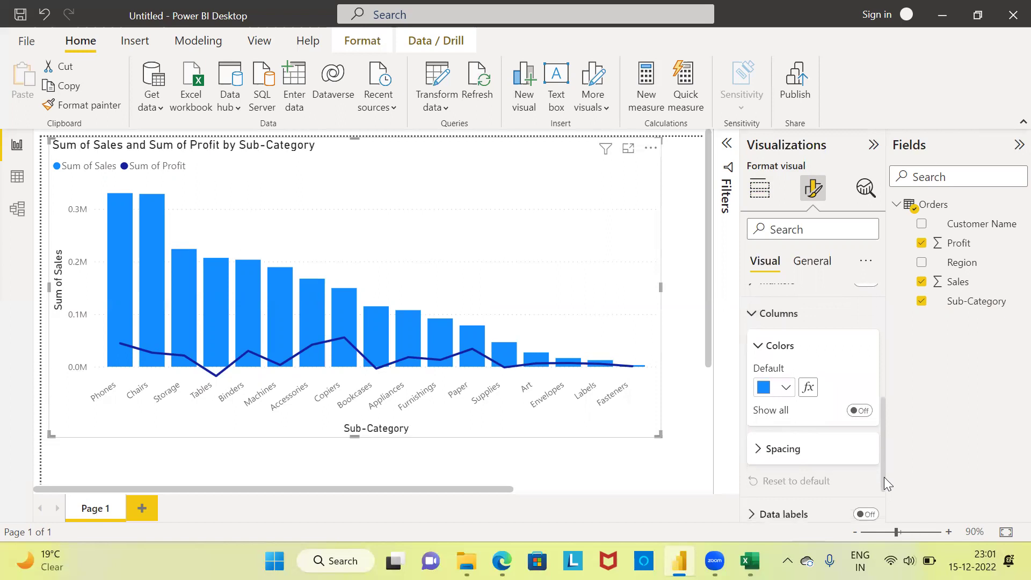
{"action": "left_click", "coordinate": [787, 388]}
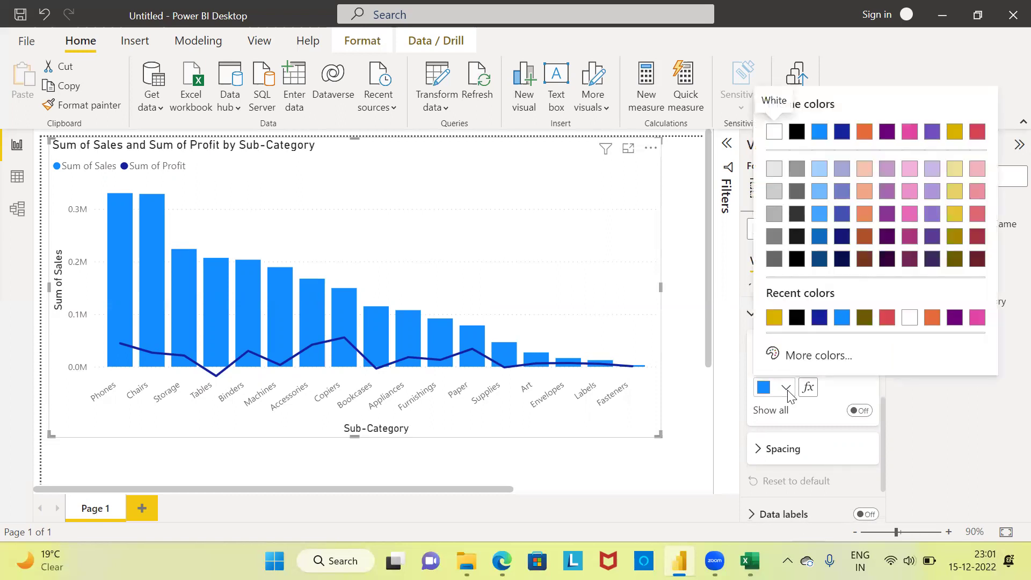
{"action": "left_click", "coordinate": [978, 133]}
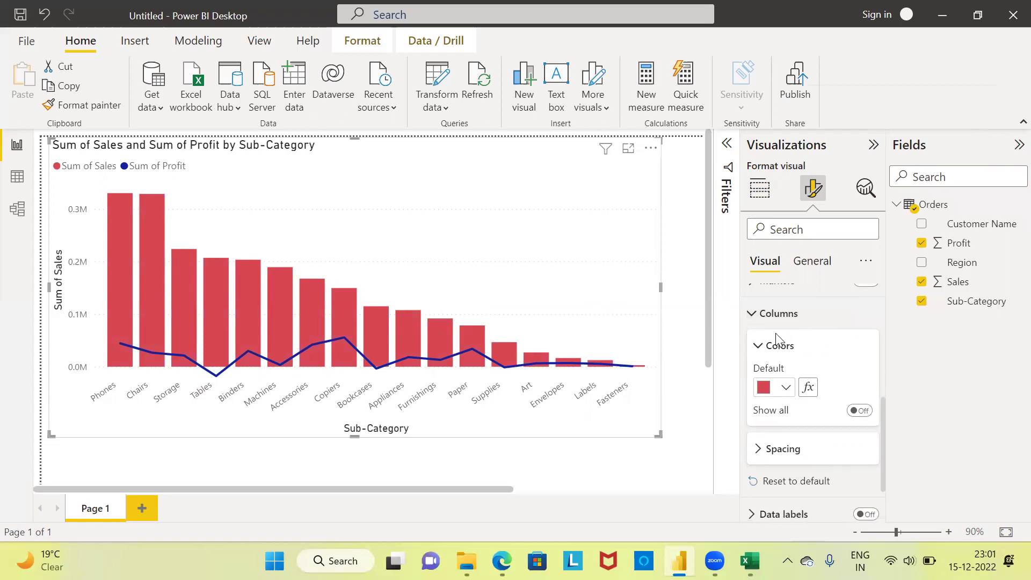
{"action": "left_click", "coordinate": [752, 314]}
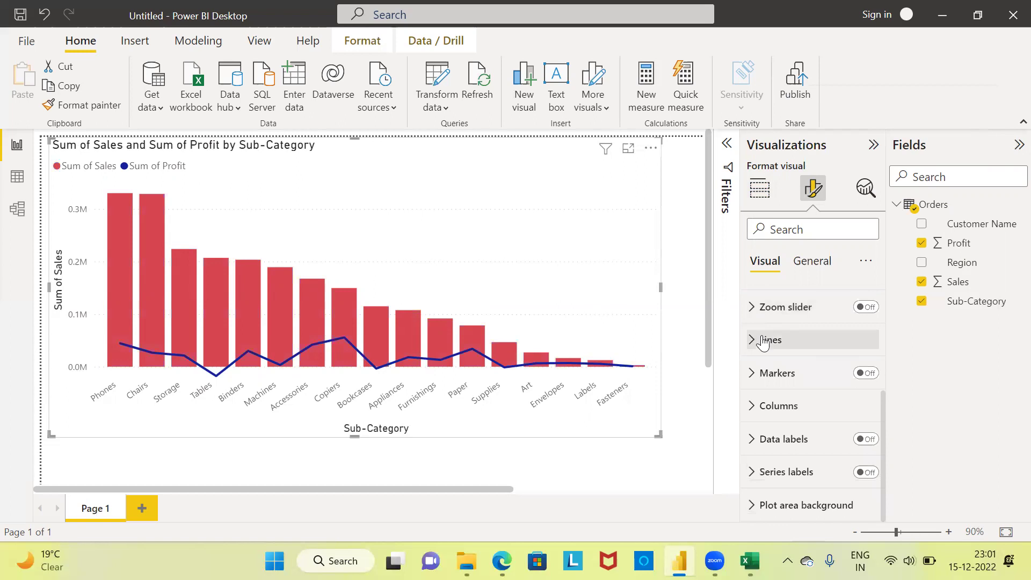
- Set the style of the chart's Profit line to Dotted
{"action": "left_click", "coordinate": [752, 341]}
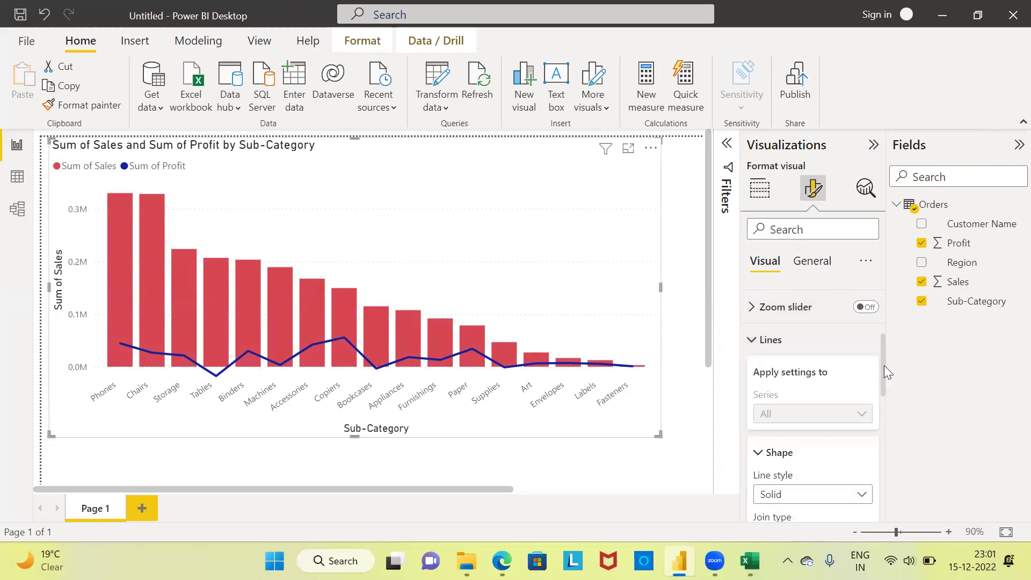
{"action": "left_click_drag", "start_coordinate": [883, 368], "coordinate": [887, 405]}
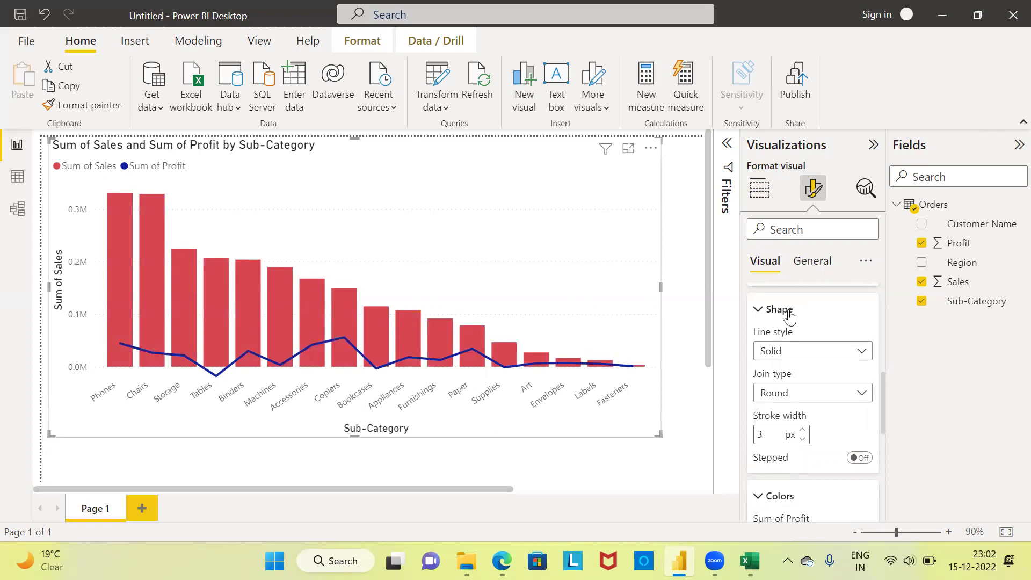
{"action": "left_click", "coordinate": [863, 354]}
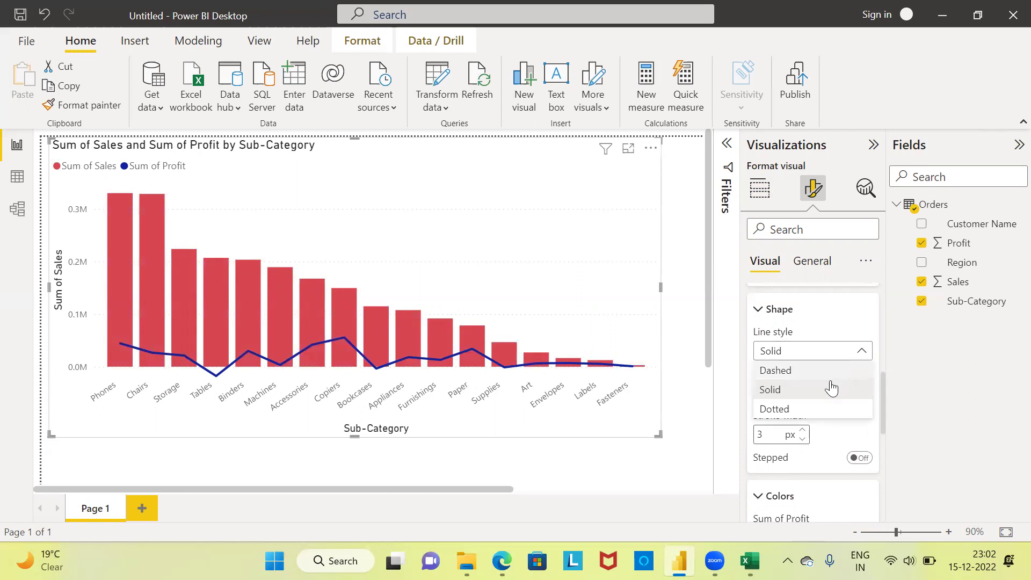
{"action": "left_click", "coordinate": [797, 411]}
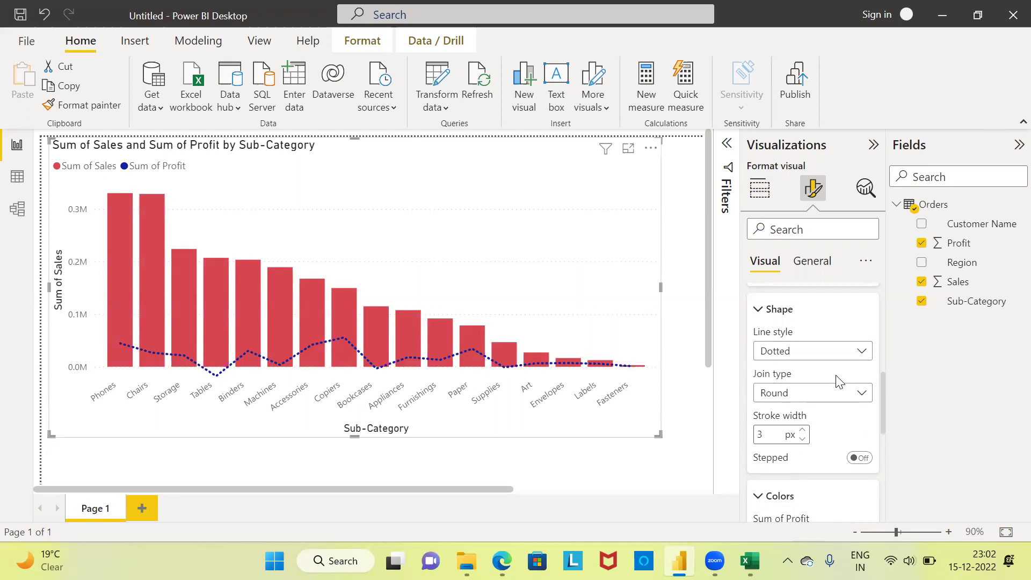
- Try a stroke width of 5 px on the Profit line and return it to 3 px
{"action": "left_click", "coordinate": [803, 431]}
{"action": "left_click", "coordinate": [803, 432]}
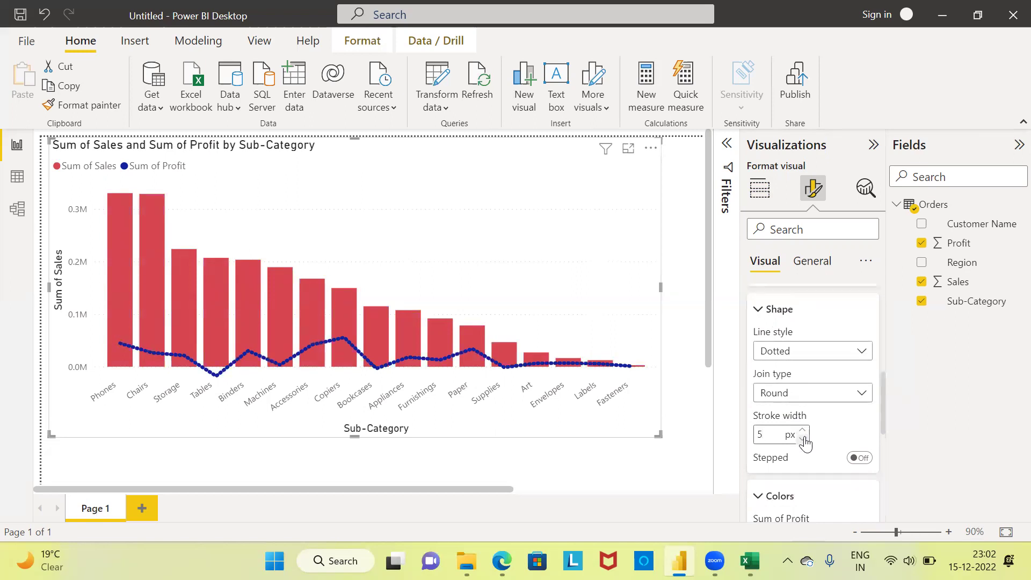
{"action": "left_click", "coordinate": [803, 440]}
{"action": "left_click", "coordinate": [803, 440]}
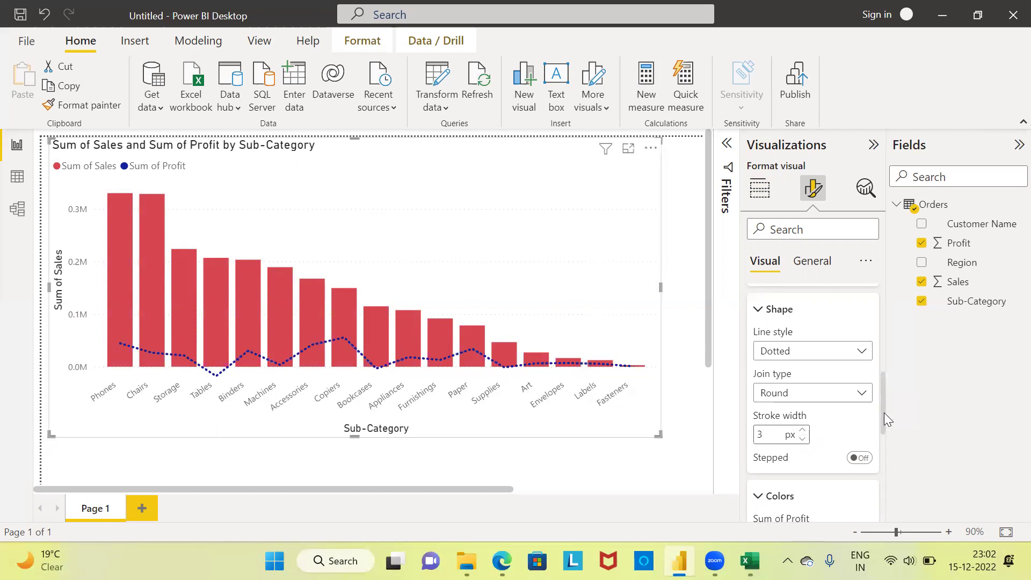
- Set the Sum of Profit line's colour to the dark yellow from the recent colours
{"action": "left_click_drag", "start_coordinate": [884, 417], "coordinate": [886, 446]}
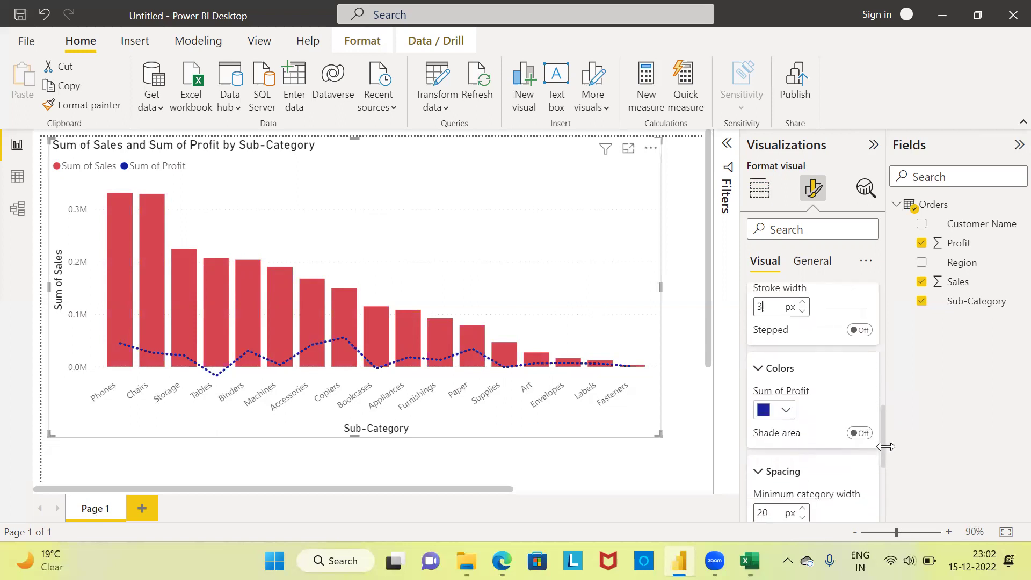
{"action": "left_click", "coordinate": [786, 411]}
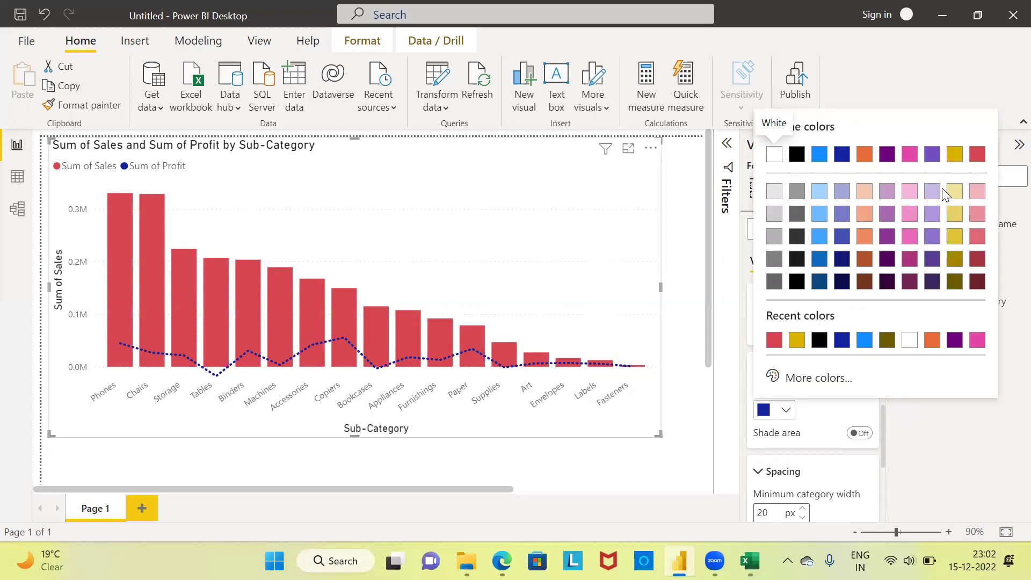
{"action": "left_click", "coordinate": [797, 341]}
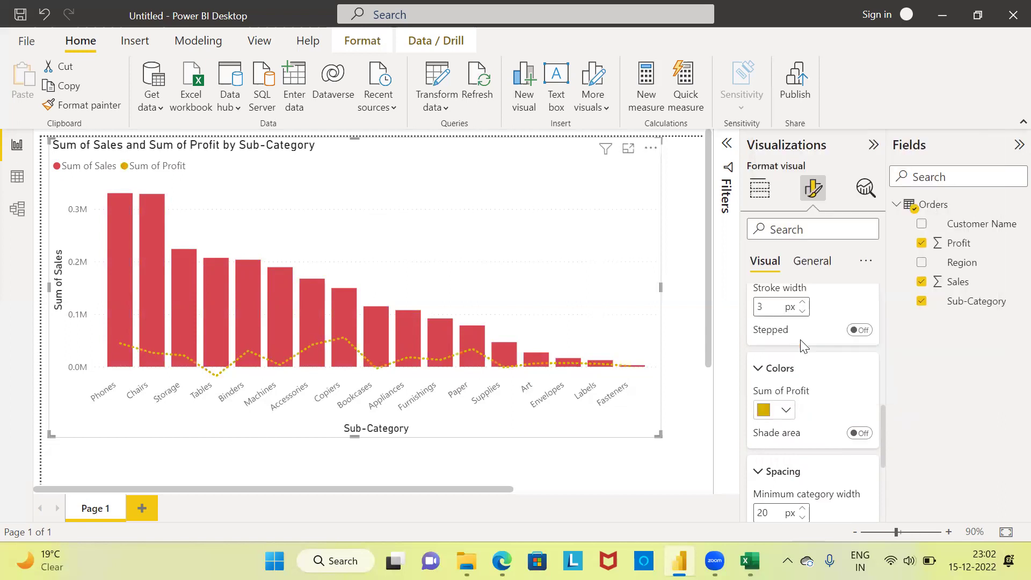
- Turn on markers for the Profit line and set their shape type to the diamond
{"action": "left_click_drag", "start_coordinate": [879, 439], "coordinate": [879, 489]}
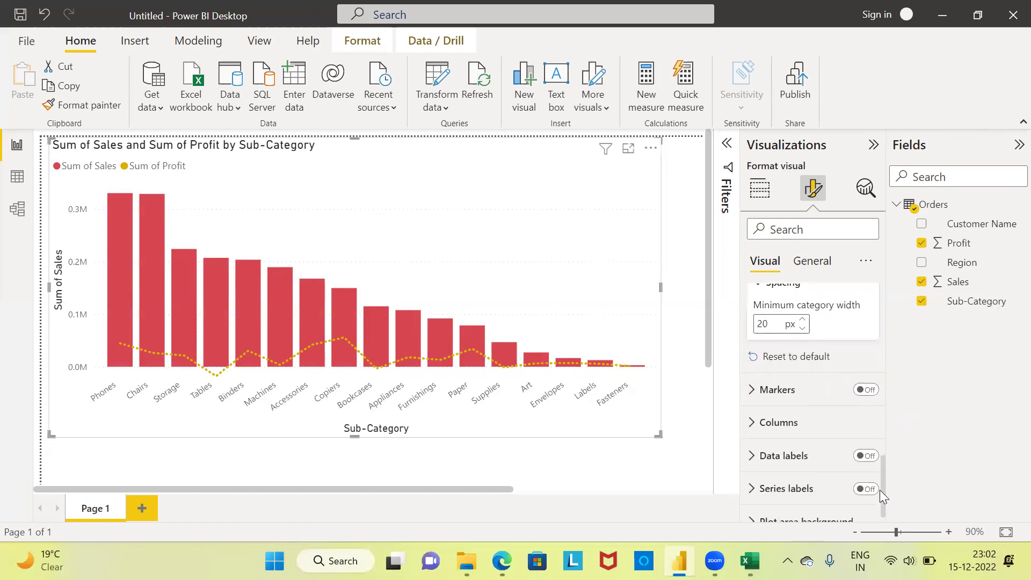
{"action": "left_click", "coordinate": [751, 398]}
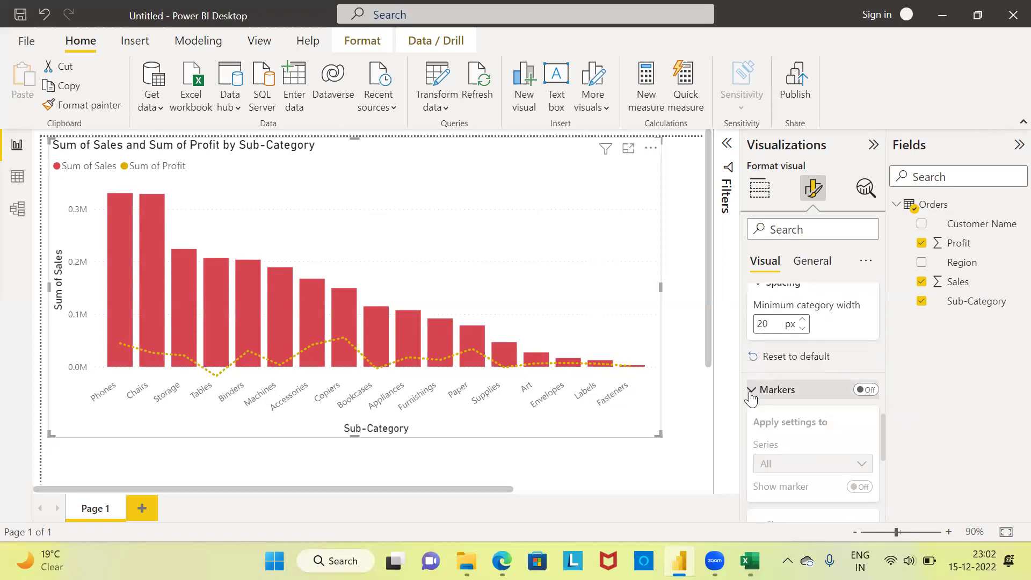
{"action": "left_click", "coordinate": [868, 391]}
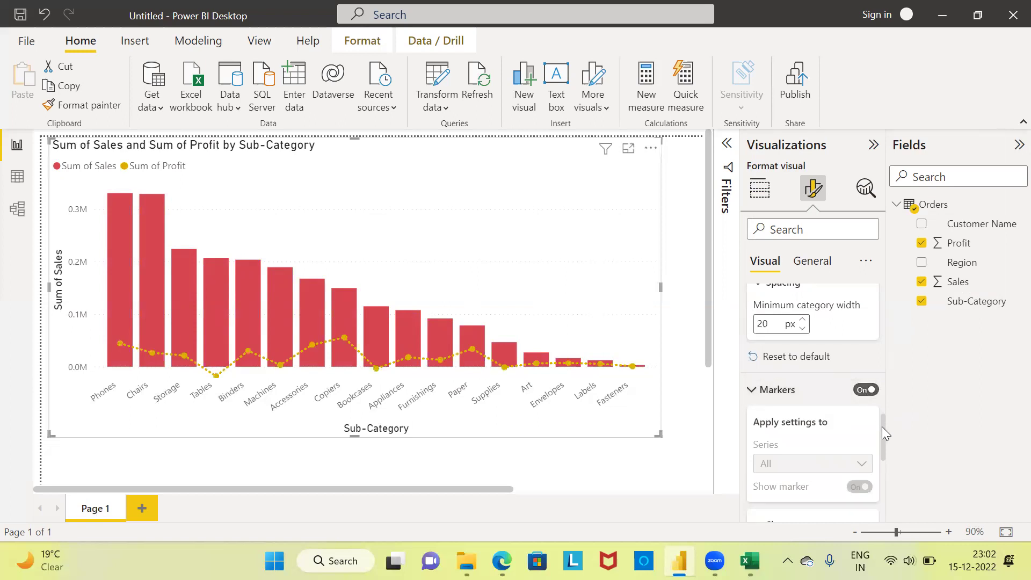
{"action": "left_click_drag", "start_coordinate": [882, 425], "coordinate": [884, 460]}
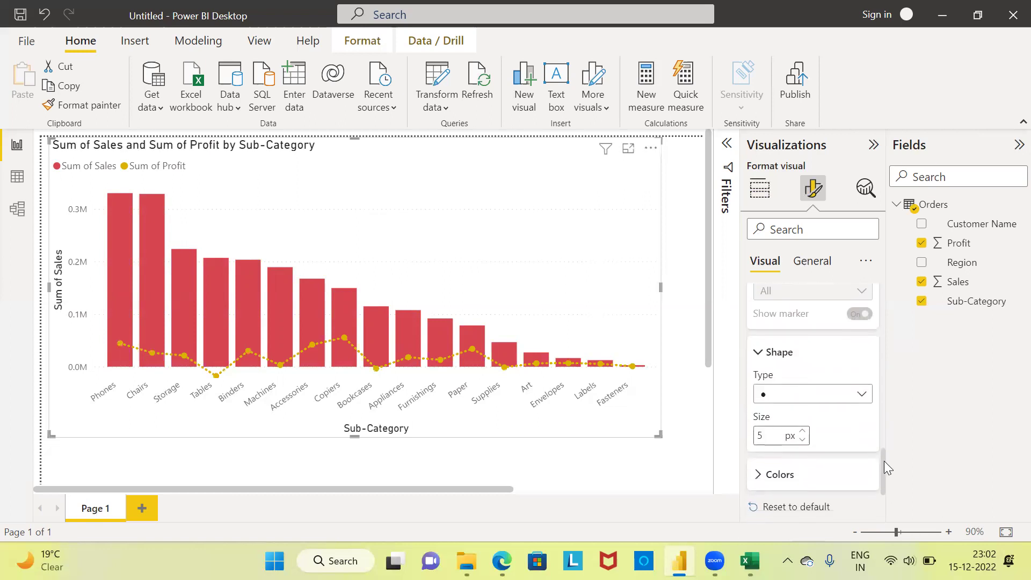
{"action": "left_click", "coordinate": [862, 391]}
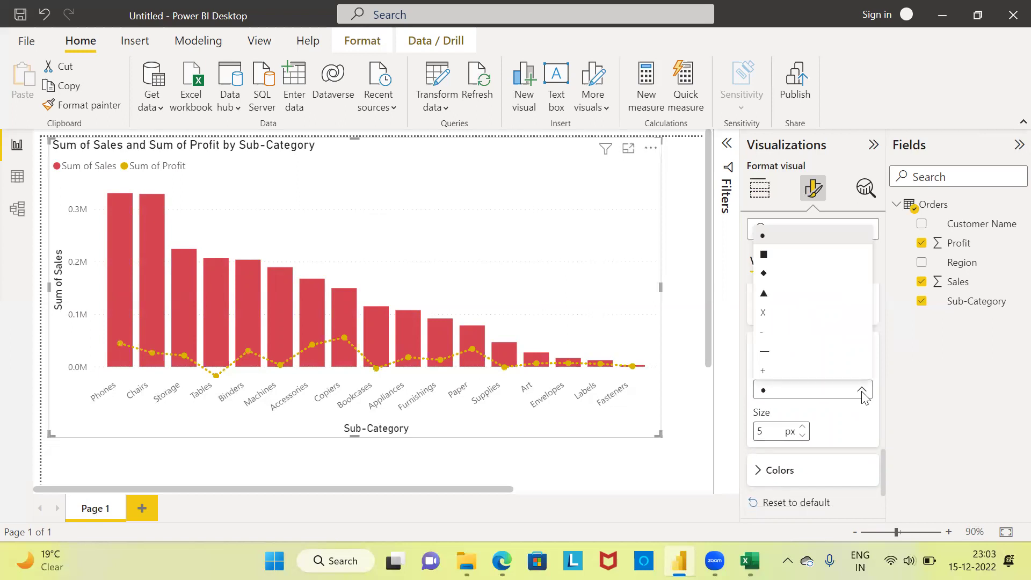
{"action": "left_click", "coordinate": [776, 281]}
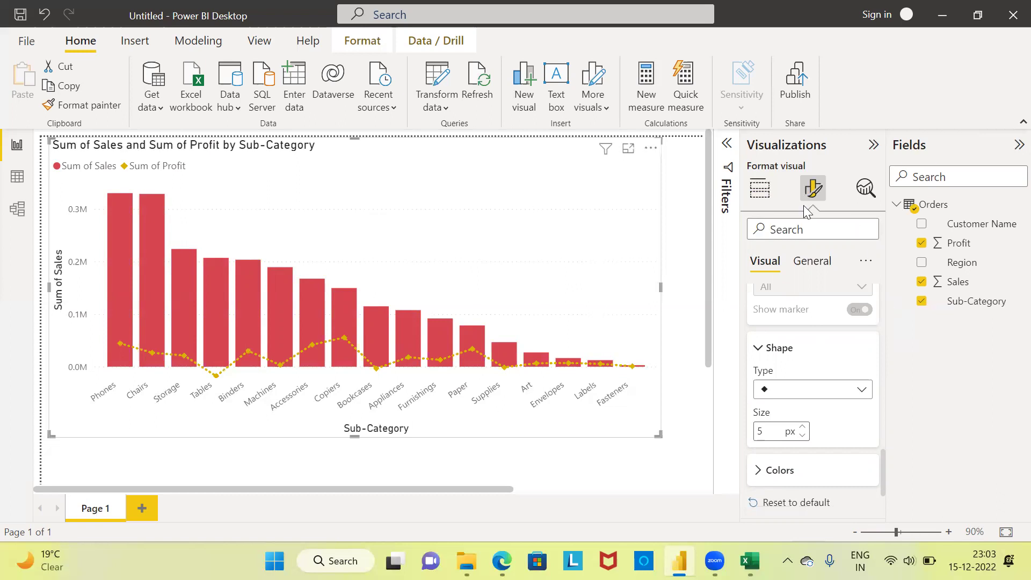
- Inspect the Profit and Sales tooltips for the Phones sub-category on the chart
{"action": "left_click", "coordinate": [759, 188]}
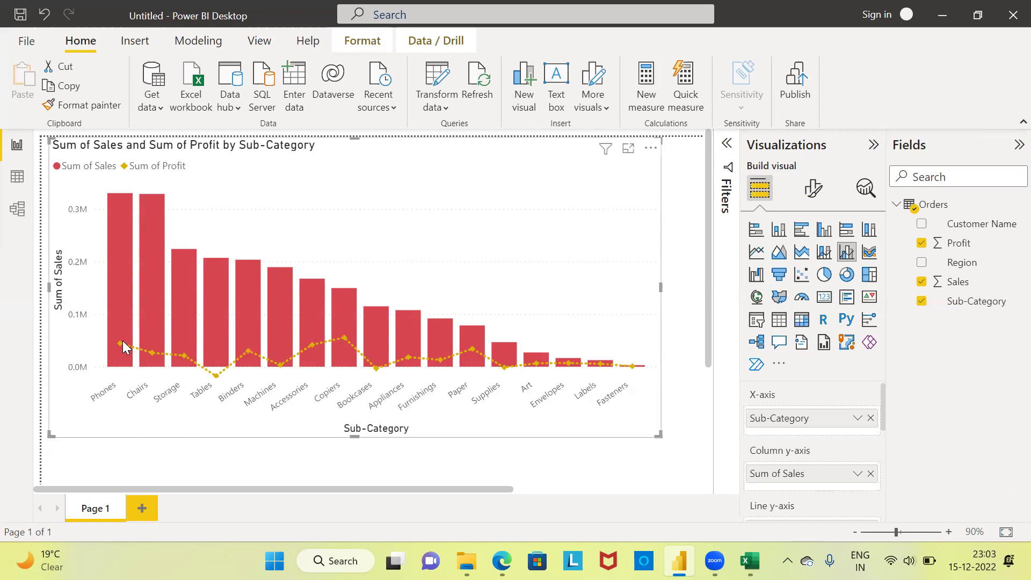
{"action": "mouse_move", "coordinate": [123, 345]}
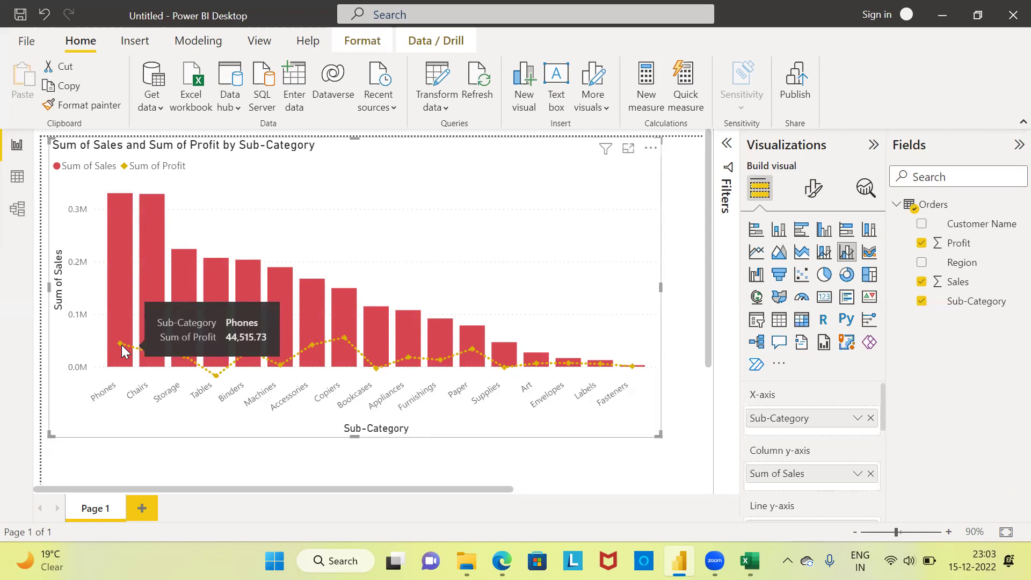
{"action": "mouse_move", "coordinate": [118, 297]}
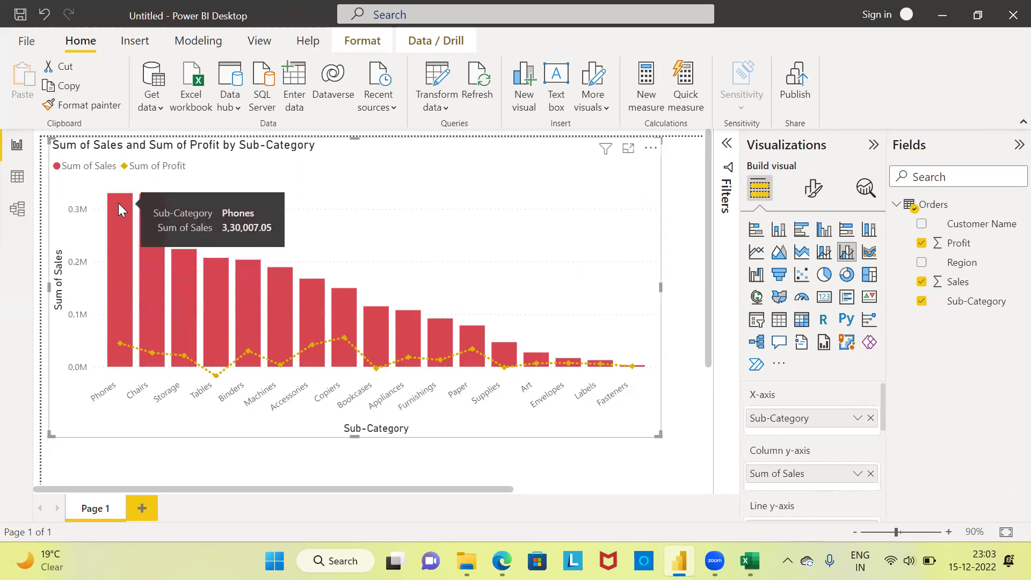
{"action": "mouse_move", "coordinate": [144, 204]}
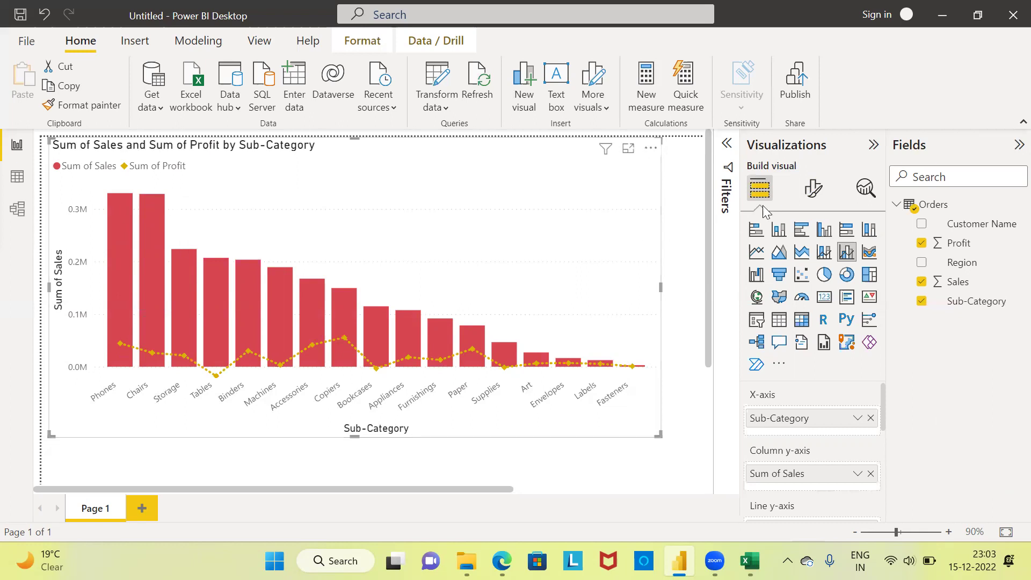
- Turn on data labels for the chart's columns and line
{"action": "left_click", "coordinate": [812, 191]}
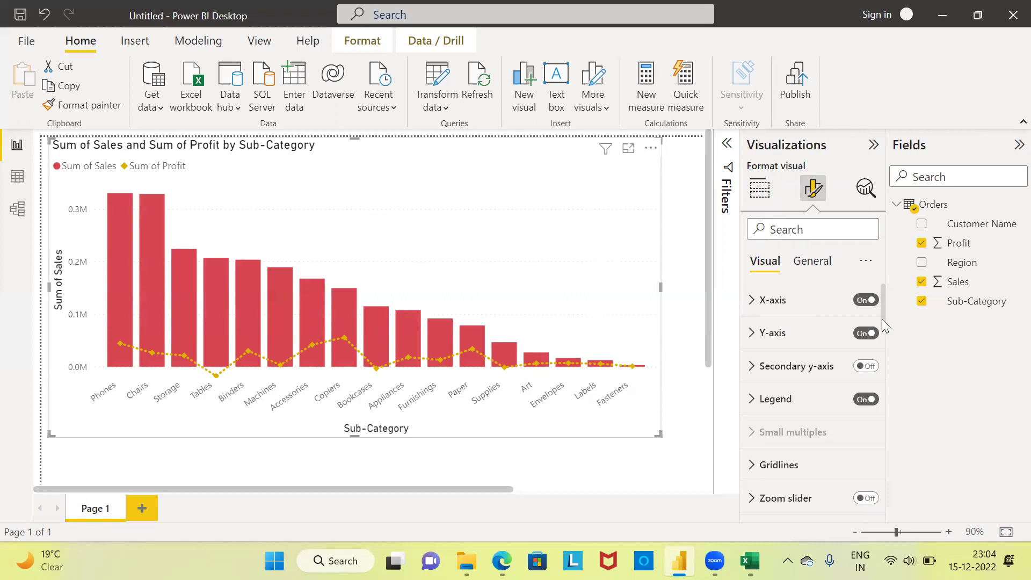
{"action": "left_click_drag", "start_coordinate": [884, 311], "coordinate": [870, 454]}
{"action": "scroll", "coordinate": [869, 454], "scroll_direction": "down", "scroll_amount": 6}
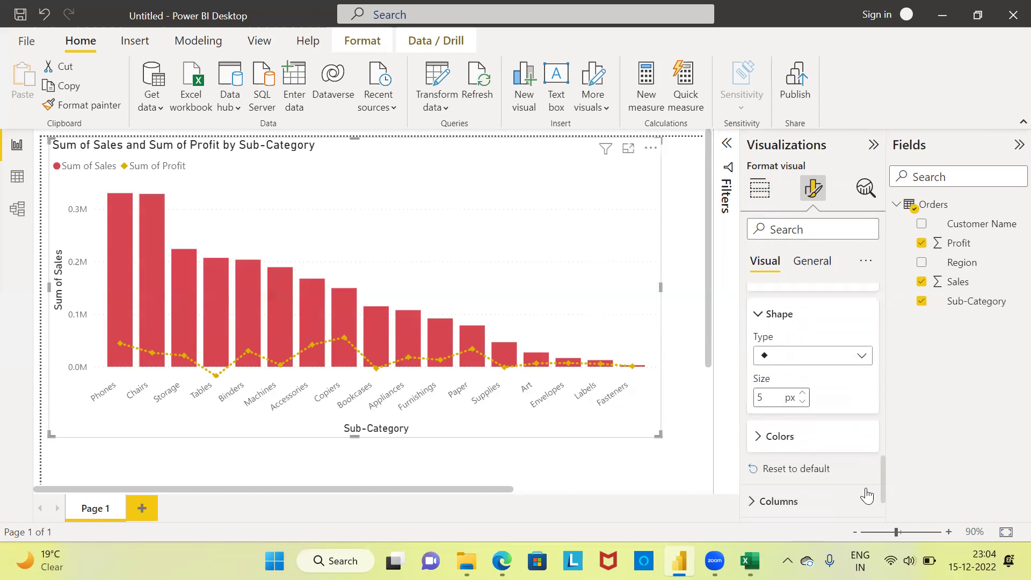
{"action": "scroll", "coordinate": [865, 507], "scroll_direction": "down", "scroll_amount": 1}
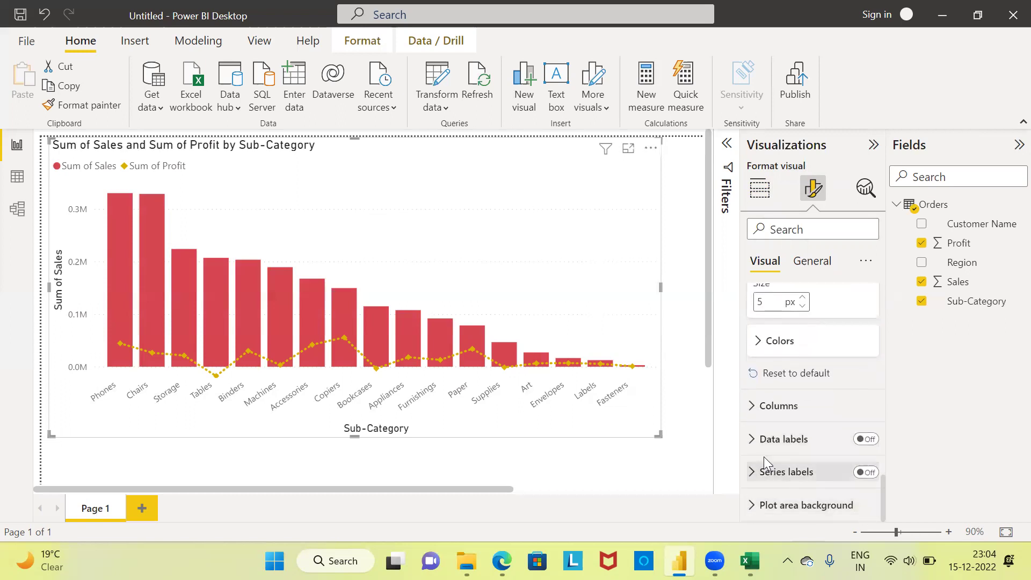
{"action": "left_click", "coordinate": [866, 439]}
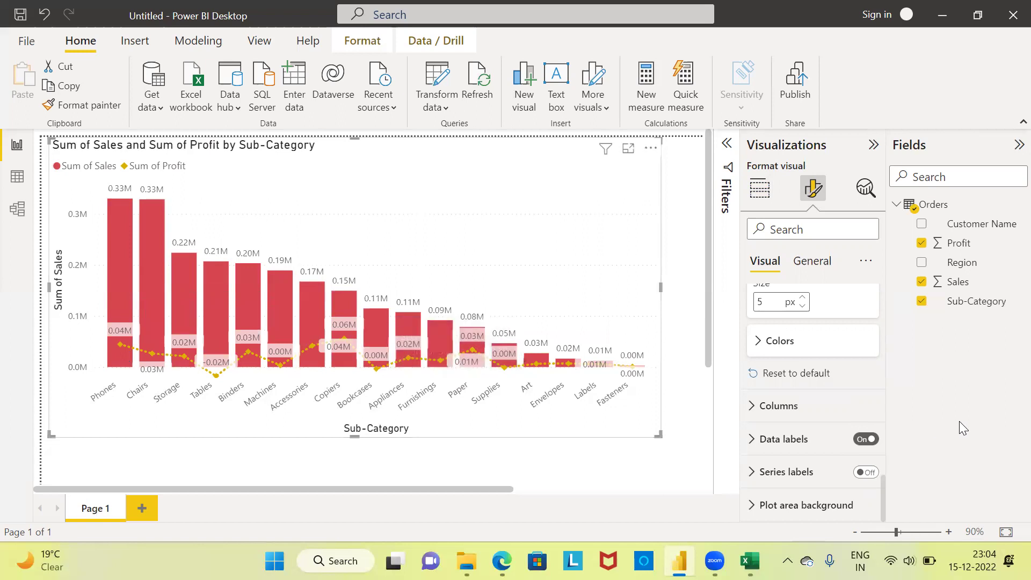
- Assign Region from the Orders table to the chart's column legend
{"action": "left_click", "coordinate": [760, 191]}
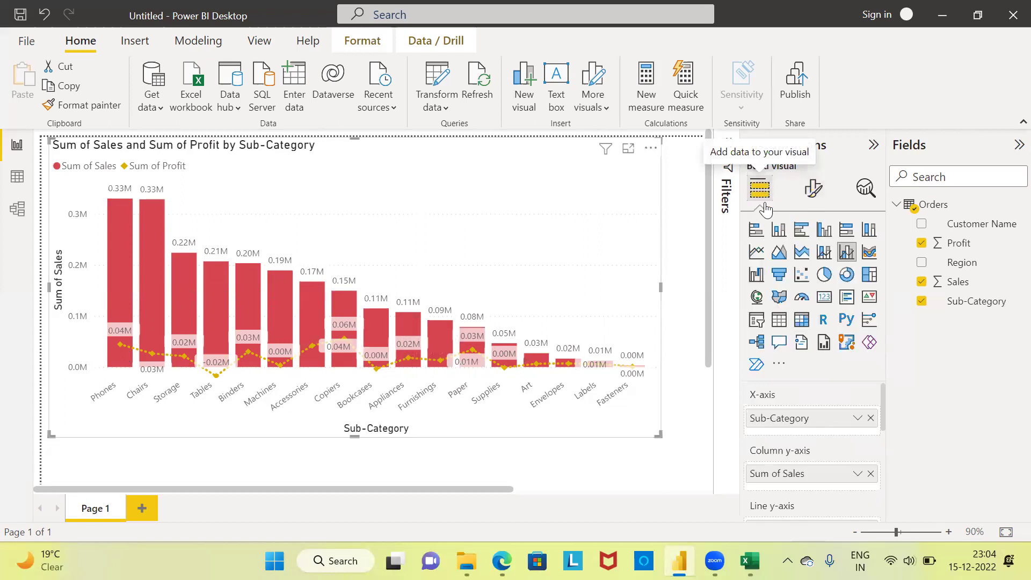
{"action": "left_click_drag", "start_coordinate": [881, 402], "coordinate": [889, 445]}
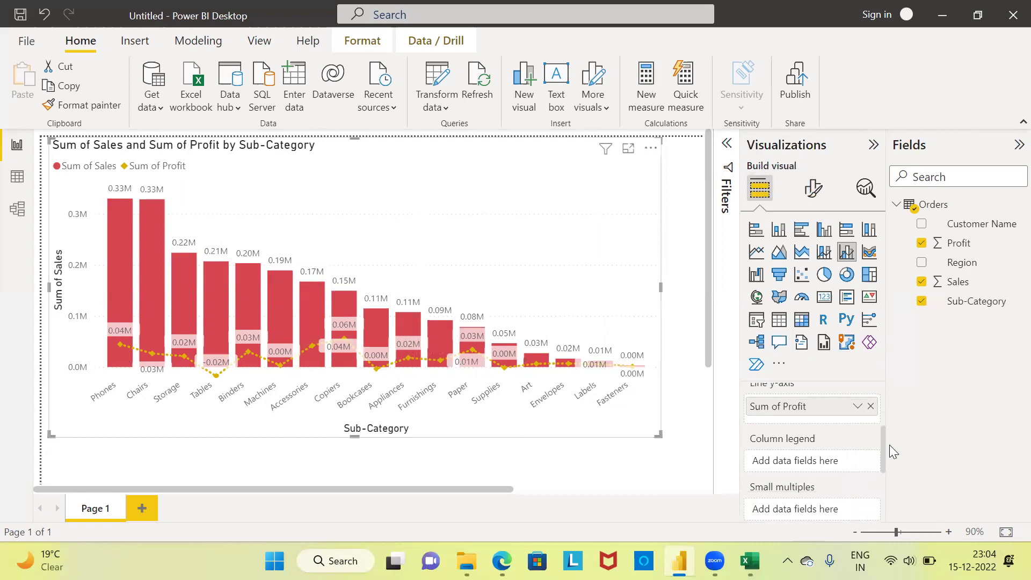
{"action": "left_click_drag", "start_coordinate": [889, 445], "coordinate": [885, 455]}
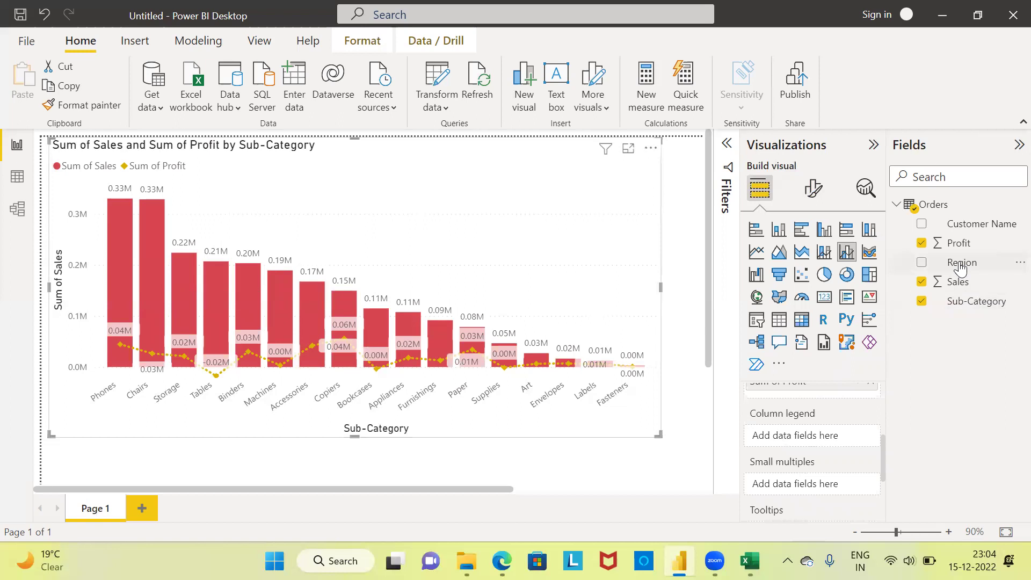
{"action": "left_click_drag", "start_coordinate": [961, 267], "coordinate": [809, 439]}
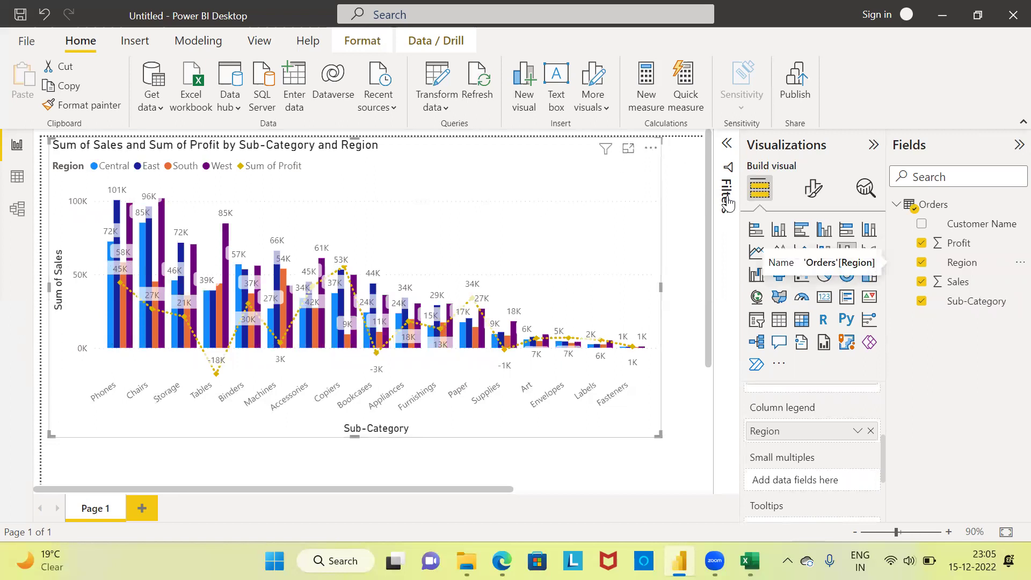
- Filter the chart's Sub-Category with basic filtering to Phones, Paper, Furnishings, Machines and Supplies
{"action": "left_click", "coordinate": [725, 146]}
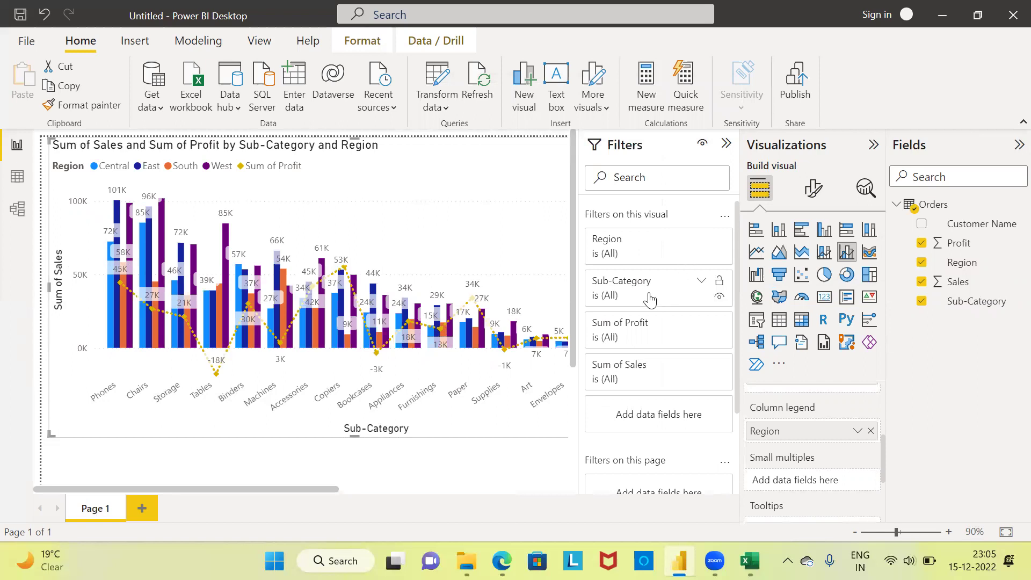
{"action": "left_click", "coordinate": [700, 282]}
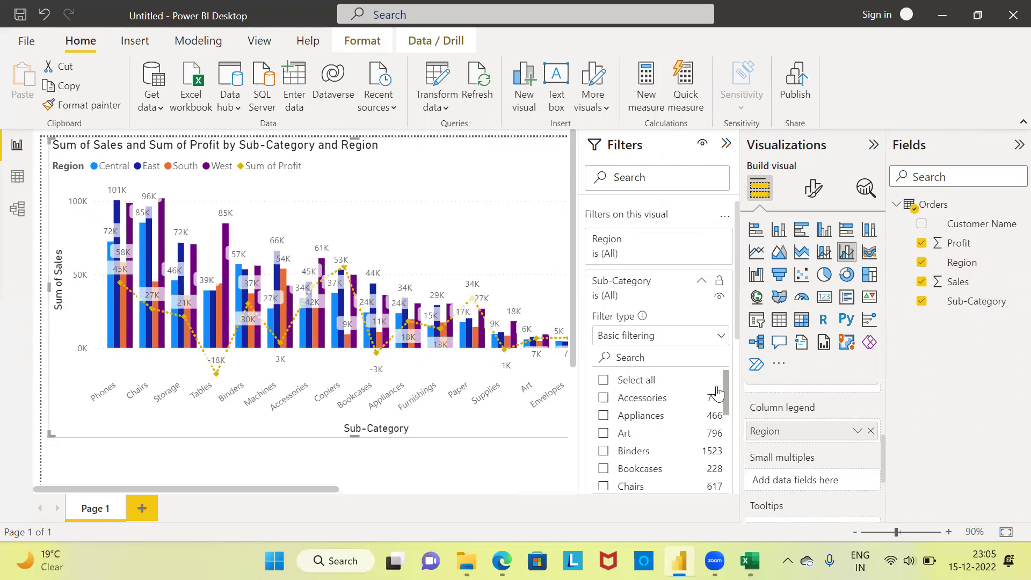
{"action": "left_click_drag", "start_coordinate": [726, 383], "coordinate": [731, 457]}
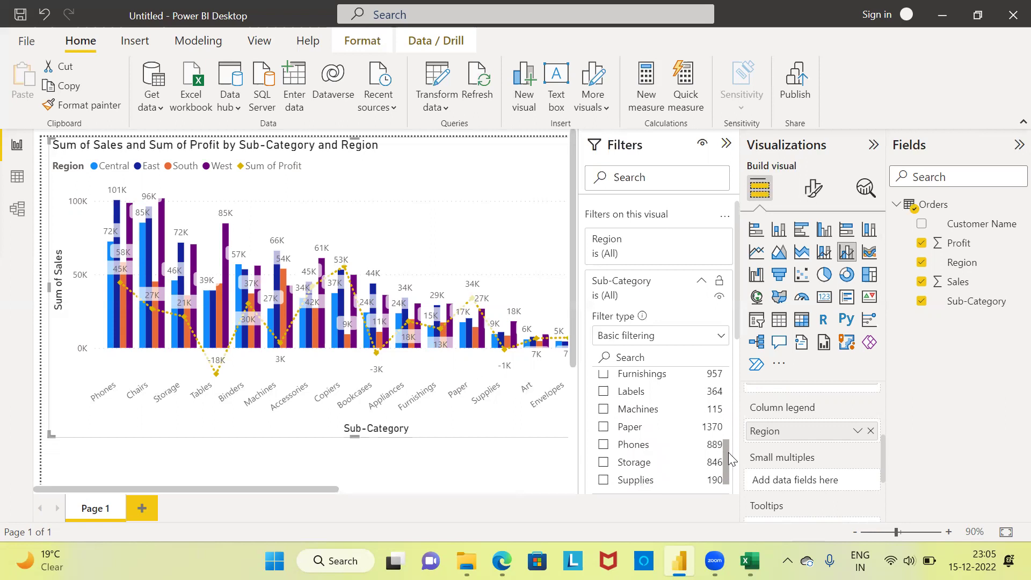
{"action": "left_click", "coordinate": [604, 445]}
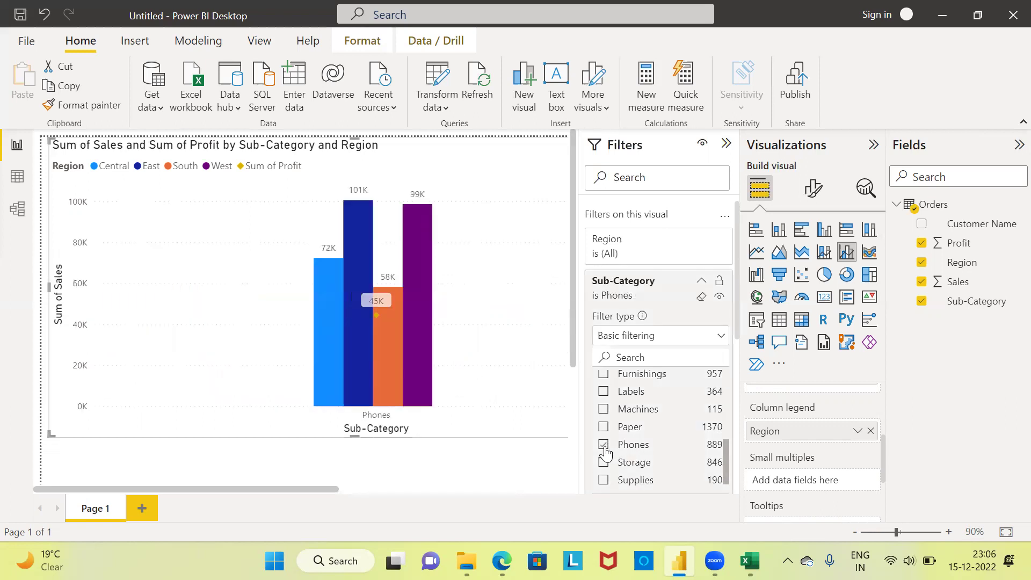
{"action": "left_click", "coordinate": [605, 428]}
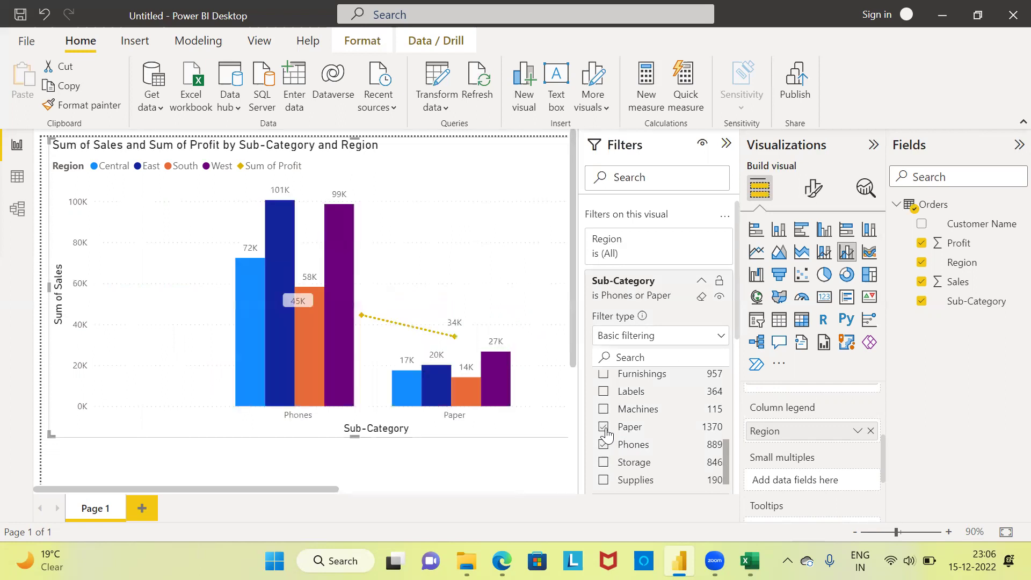
{"action": "left_click", "coordinate": [604, 374]}
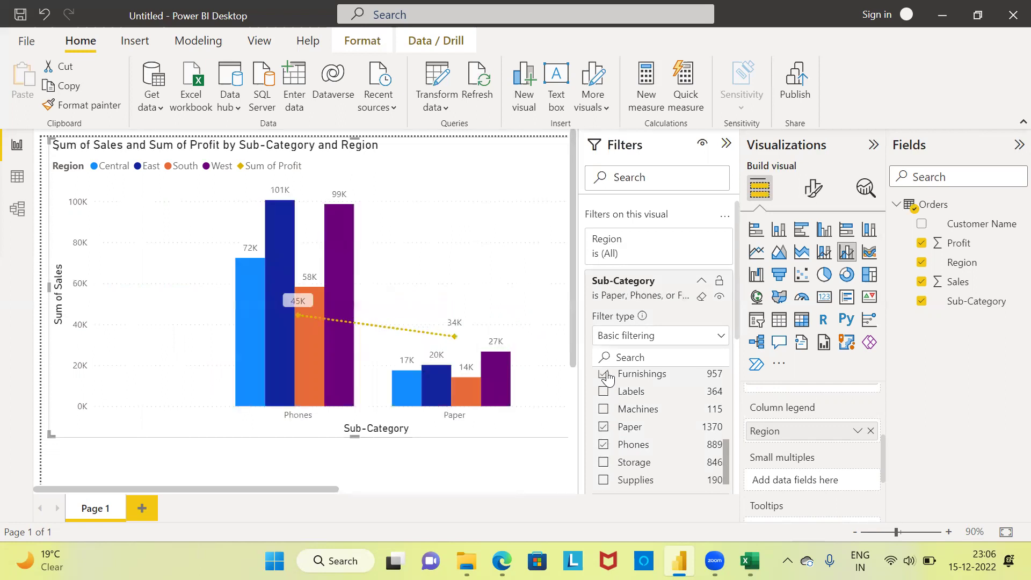
{"action": "left_click", "coordinate": [604, 410]}
{"action": "left_click", "coordinate": [609, 483]}
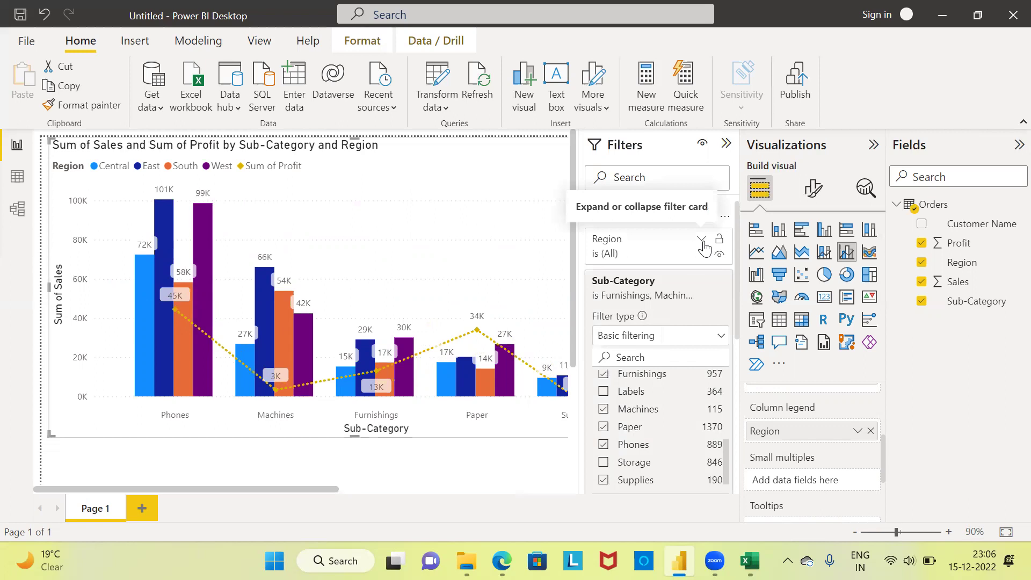
- Filter the chart's Region with basic filtering to Central, East and South
{"action": "left_click", "coordinate": [701, 240]}
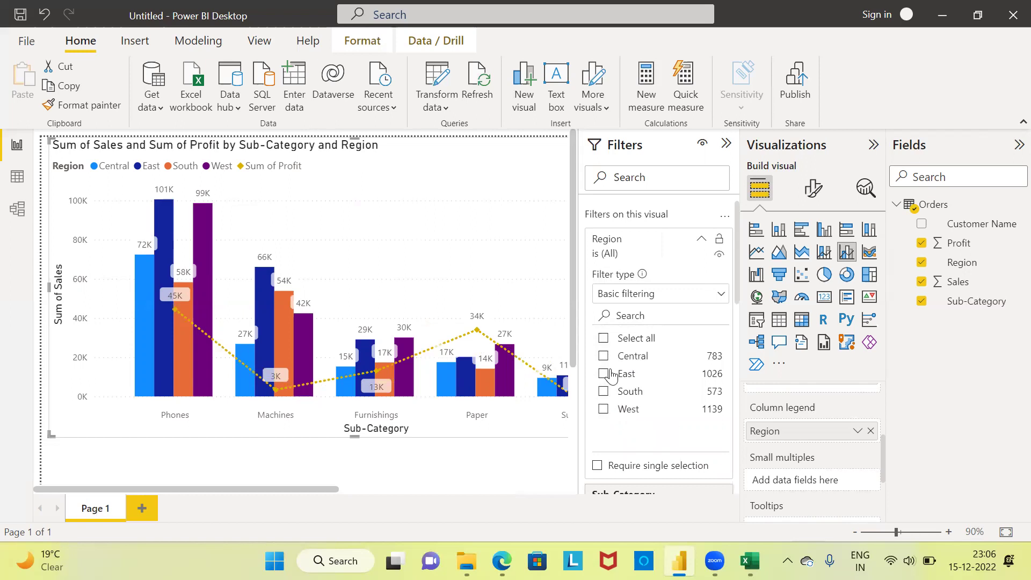
{"action": "left_click", "coordinate": [603, 355]}
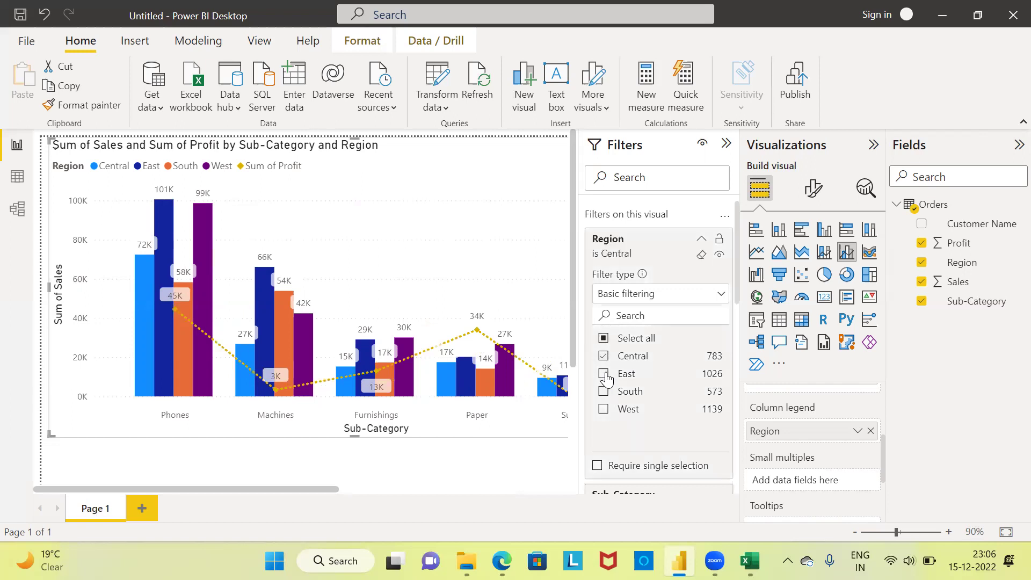
{"action": "left_click", "coordinate": [603, 374]}
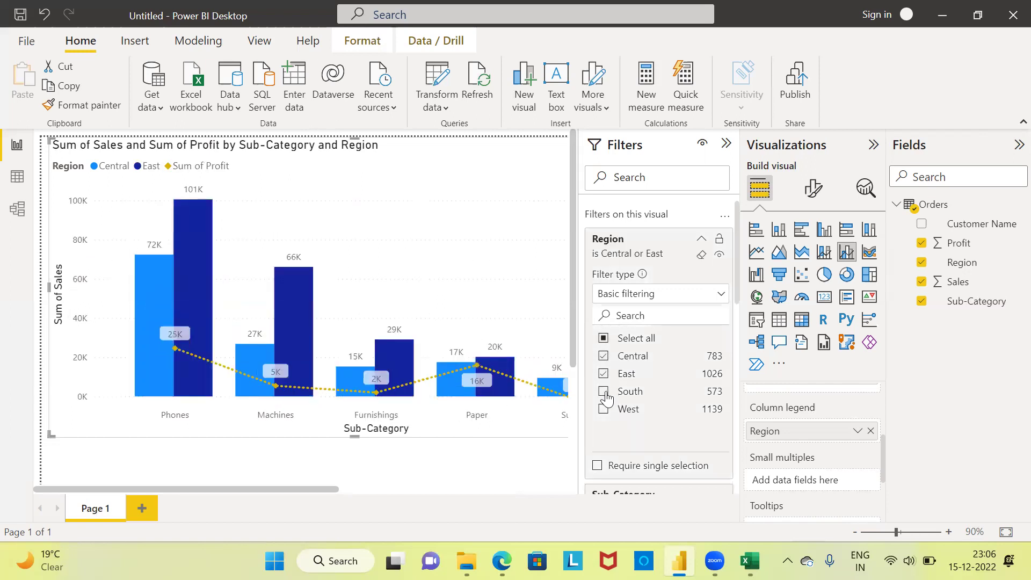
{"action": "left_click", "coordinate": [604, 391]}
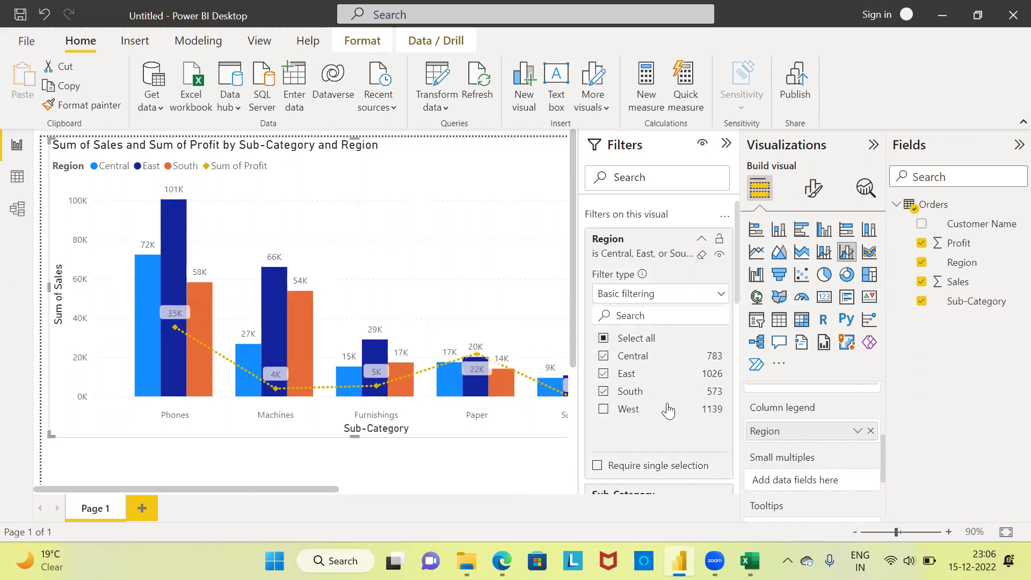
- Try including West and excluding South in the chart's Region filter, then restore the Central, East and South selection
{"action": "left_click", "coordinate": [605, 410]}
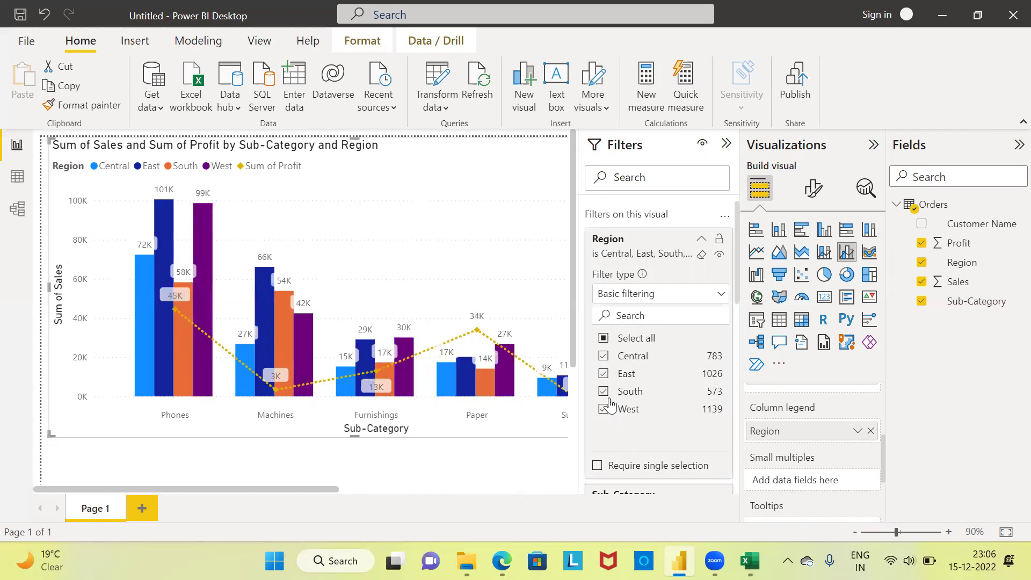
{"action": "left_click", "coordinate": [604, 392]}
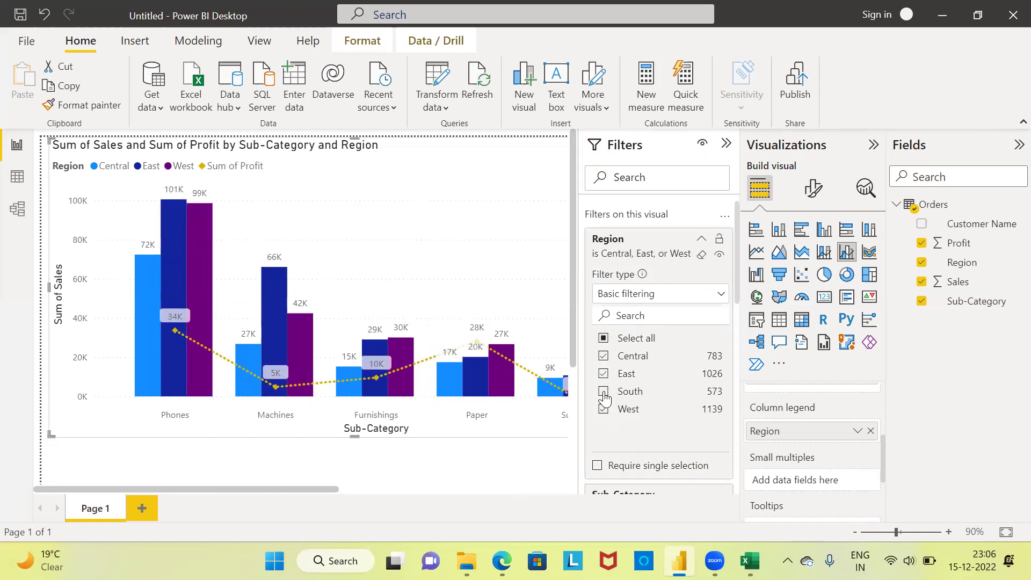
{"action": "left_click", "coordinate": [604, 392]}
{"action": "left_click", "coordinate": [604, 409]}
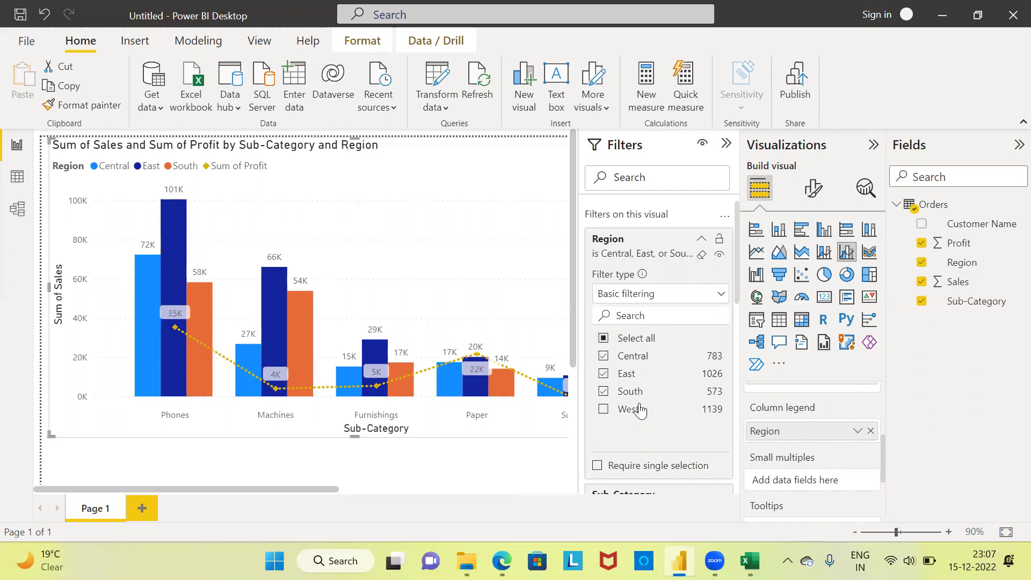
- Collapse the Filters, Visualizations and Fields panes and enlarge the chart slightly, mainly in width
{"action": "left_click", "coordinate": [726, 144]}
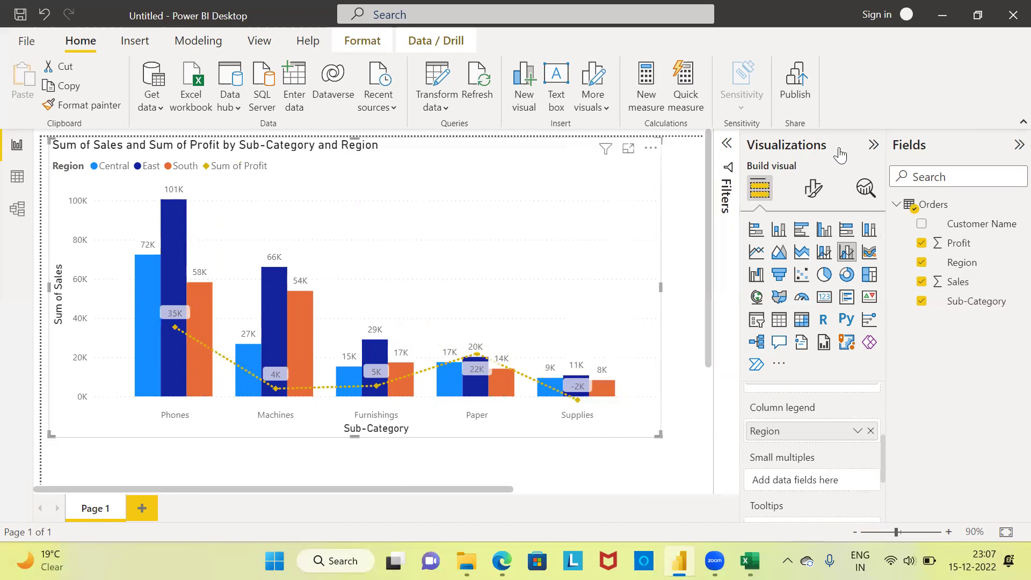
{"action": "left_click", "coordinate": [873, 145]}
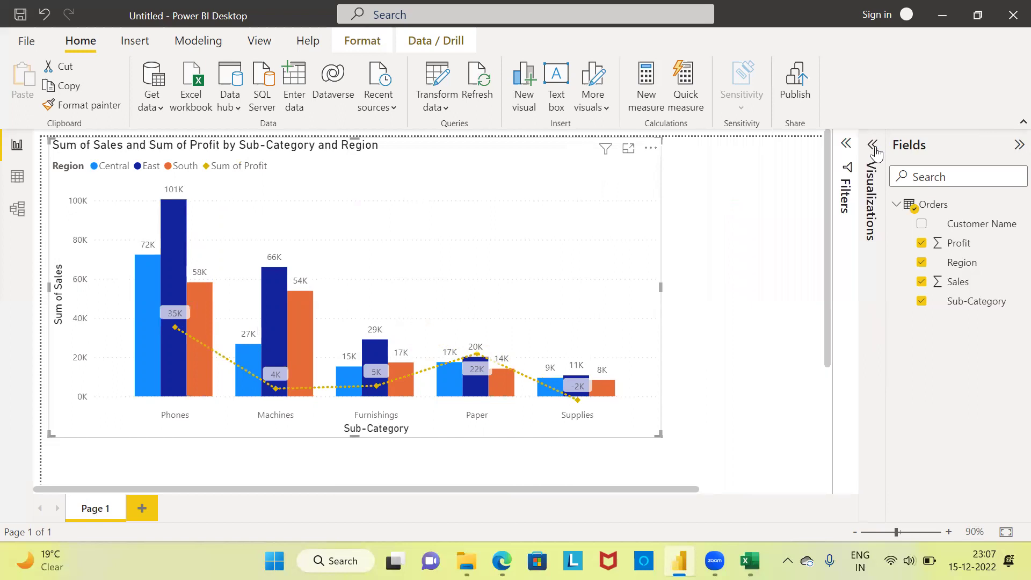
{"action": "left_click", "coordinate": [1016, 146]}
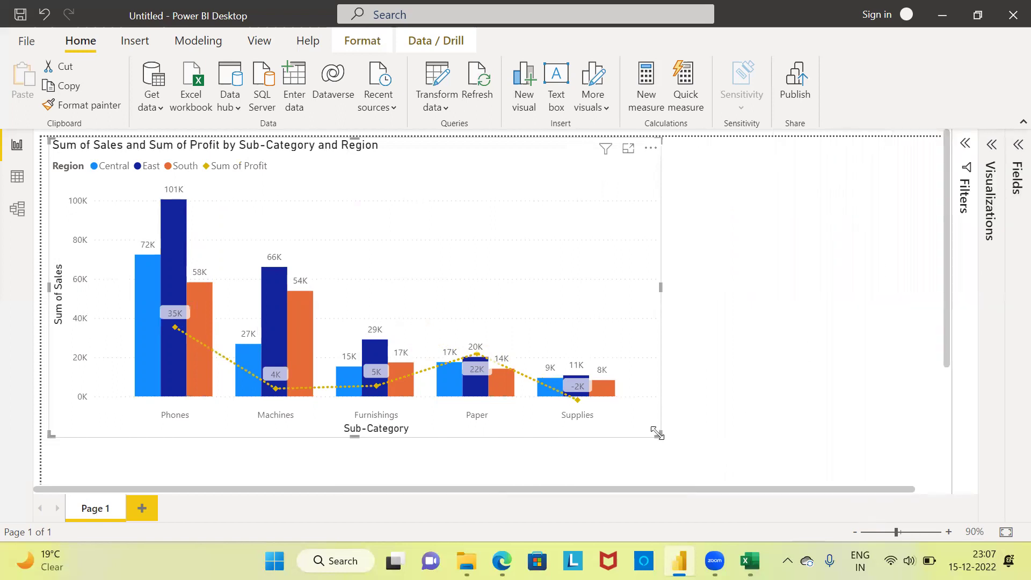
{"action": "left_click_drag", "start_coordinate": [660, 434], "coordinate": [713, 438]}
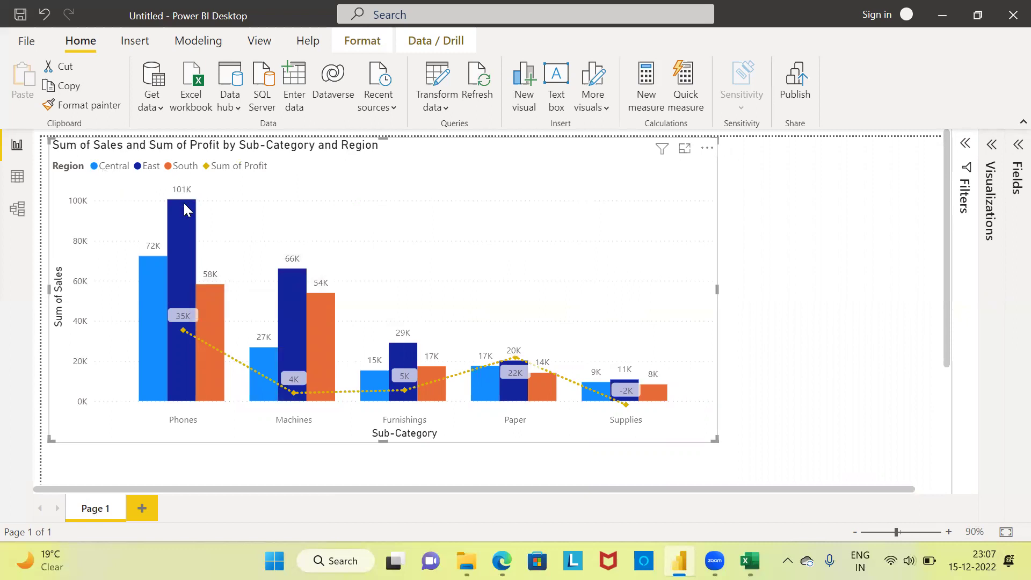
- Inspect the Sales tooltips of the regional columns for the Phones and Machines sub-categories
{"action": "mouse_move", "coordinate": [184, 211]}
{"action": "mouse_move", "coordinate": [155, 352]}
{"action": "mouse_move", "coordinate": [322, 317]}
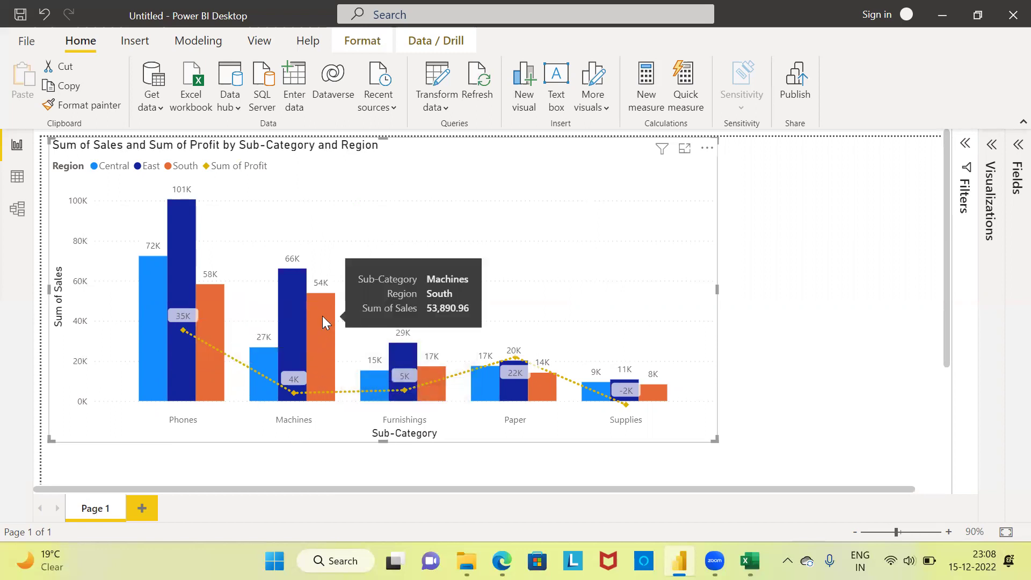